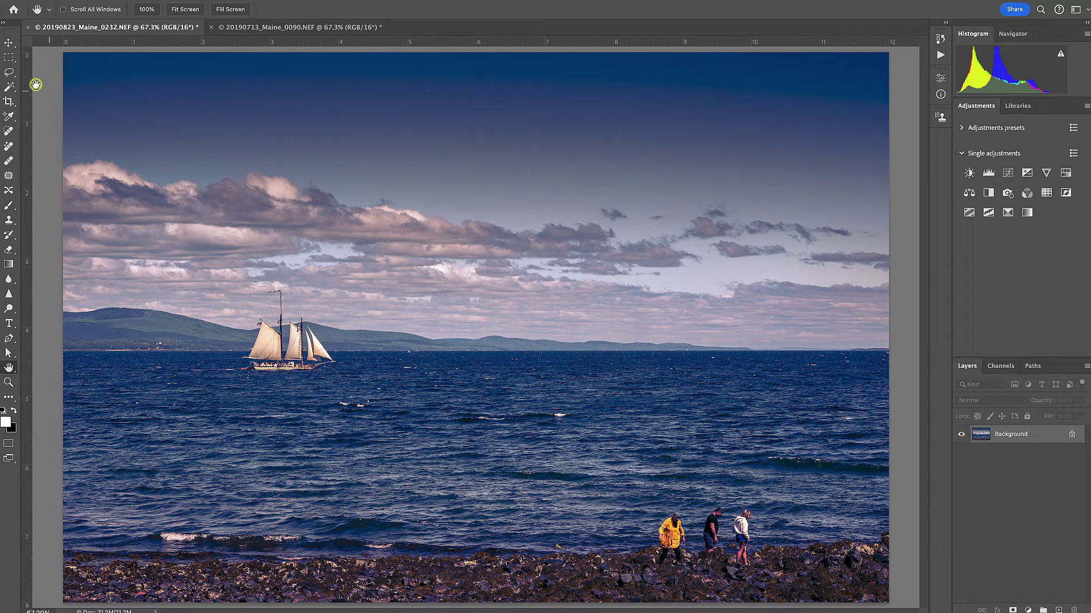
# Pick the Lasso tool from the toolbar for freehand selection.
pyautogui.click(9, 72)
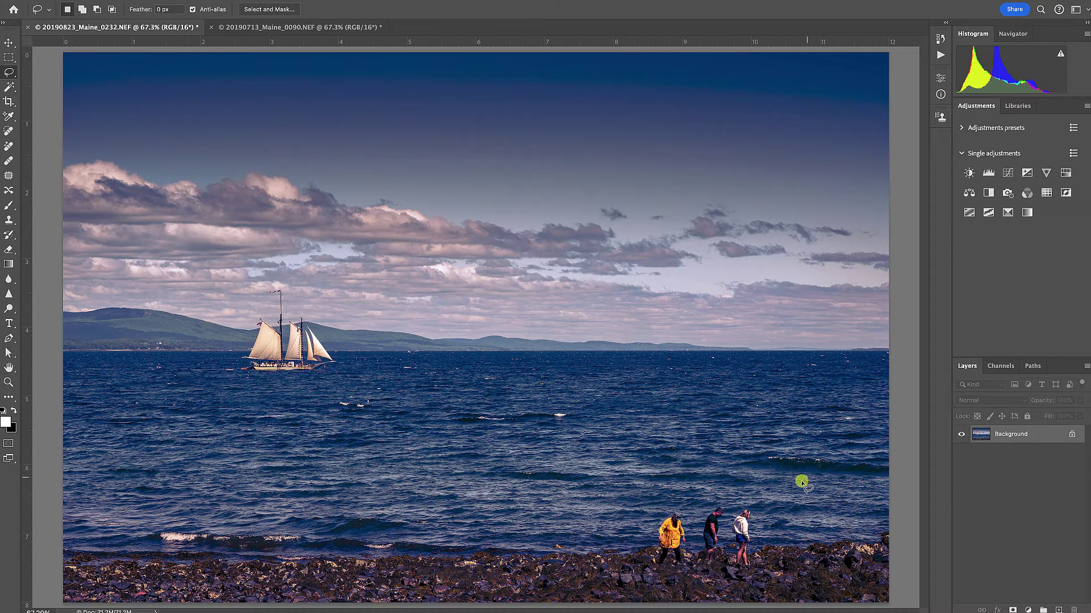
# Lasso the three people on the rocks and run Edit > Generative Fill with an empty prompt.
pyautogui.moveTo(647, 532)
pyautogui.mouseDown()
pyautogui.moveTo(644, 562)
pyautogui.moveTo(754, 564)
pyautogui.moveTo(754, 500)
pyautogui.moveTo(718, 500)
pyautogui.moveTo(693, 519)
pyautogui.moveTo(651, 518)
pyautogui.mouseUp()
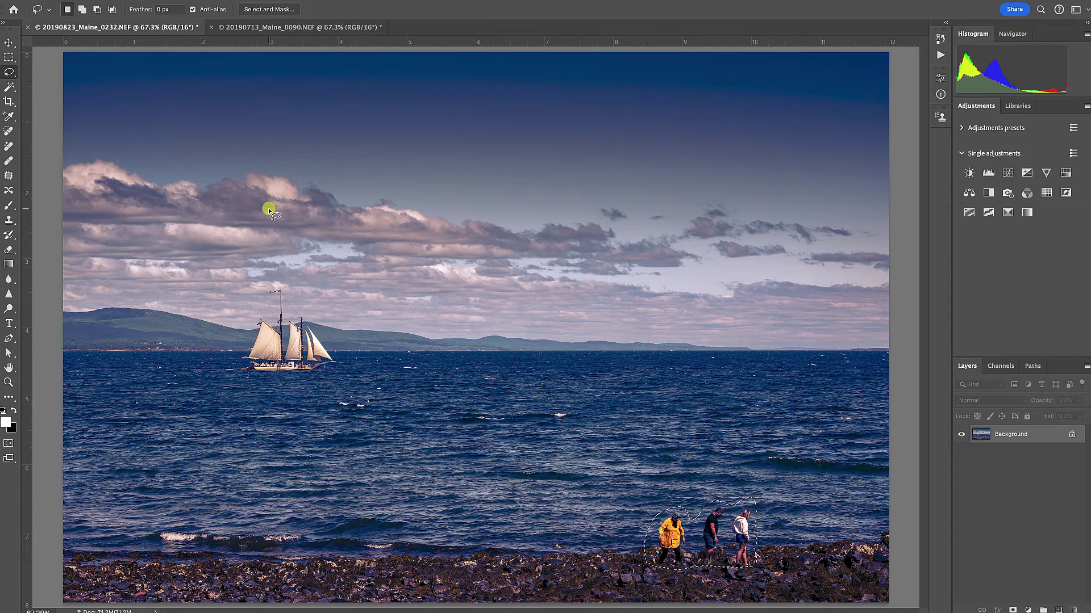
pyautogui.click(85, 0)
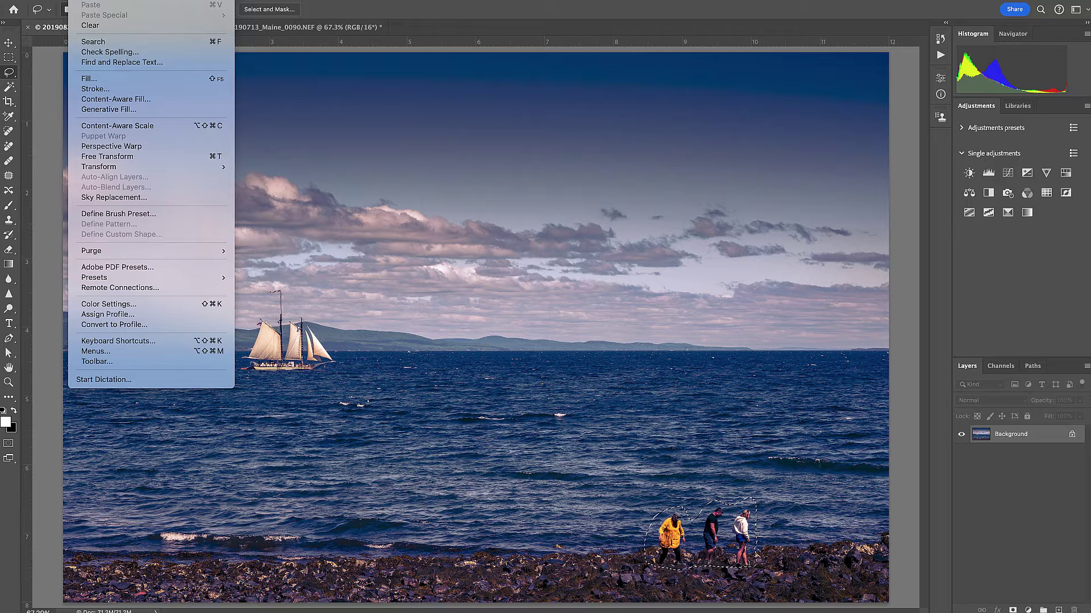
pyautogui.click(104, 111)
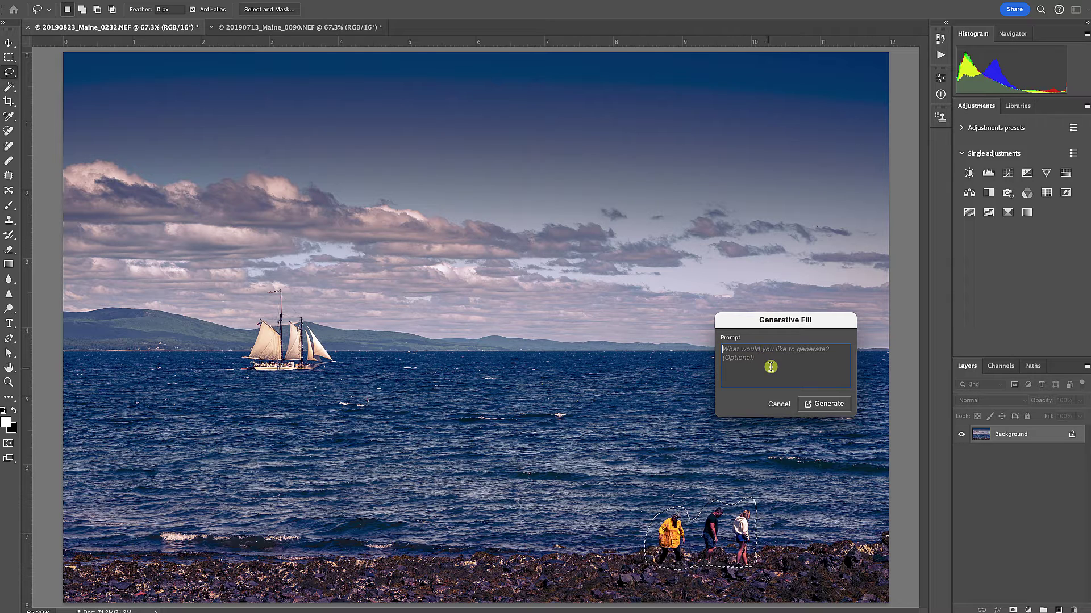
pyautogui.click(827, 404)
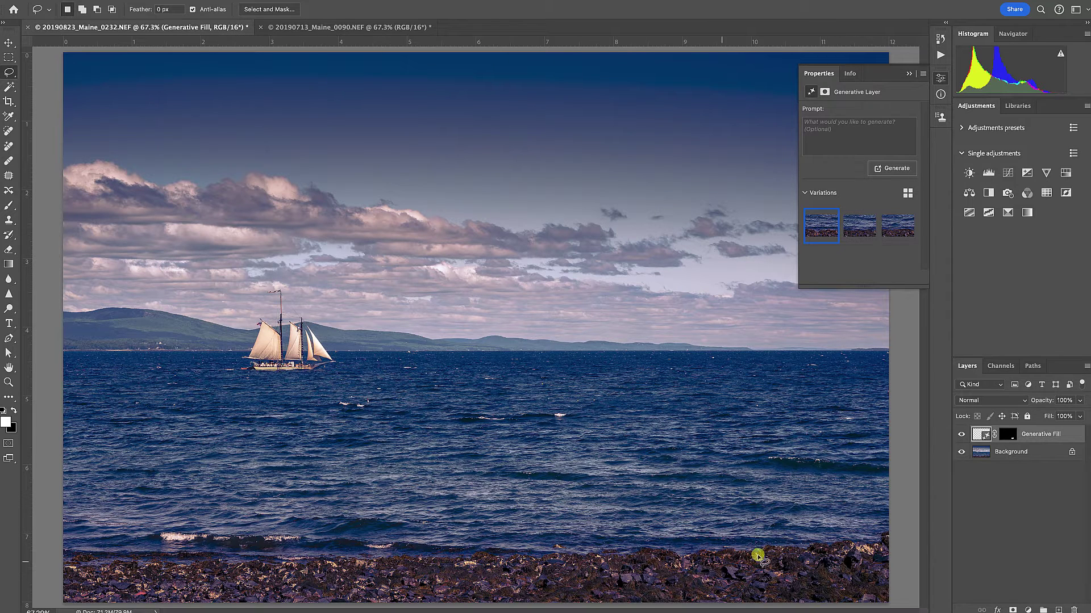
# Compare the three rock variations, keep the third, and toggle the fill layer's visibility to check it.
pyautogui.click(855, 218)
pyautogui.click(901, 224)
pyautogui.click(825, 224)
pyautogui.click(846, 222)
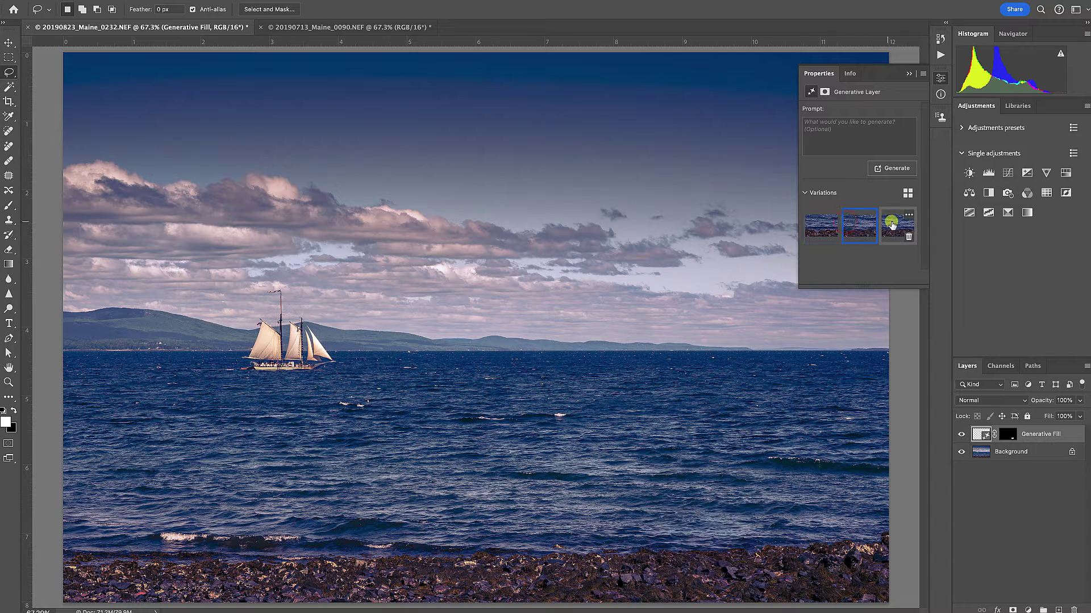
pyautogui.click(893, 222)
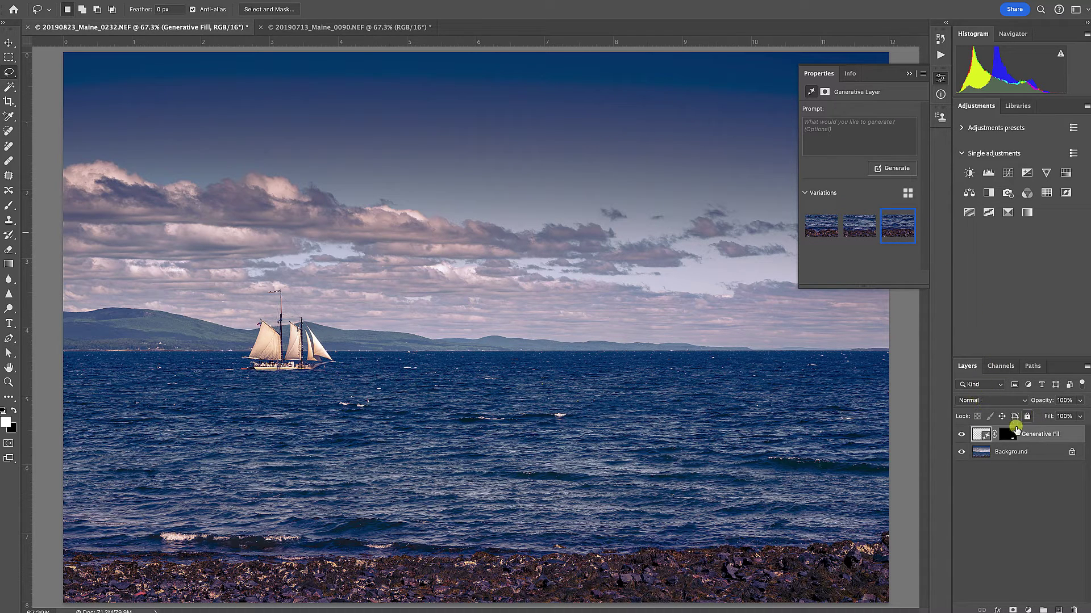
pyautogui.click(958, 434)
pyautogui.click(958, 435)
# View the Generative Fill layer mask on its own, return to the photo, and open the Window menu.
pyautogui.keyDown('alt'); pyautogui.click(1008, 435); pyautogui.keyUp('alt')
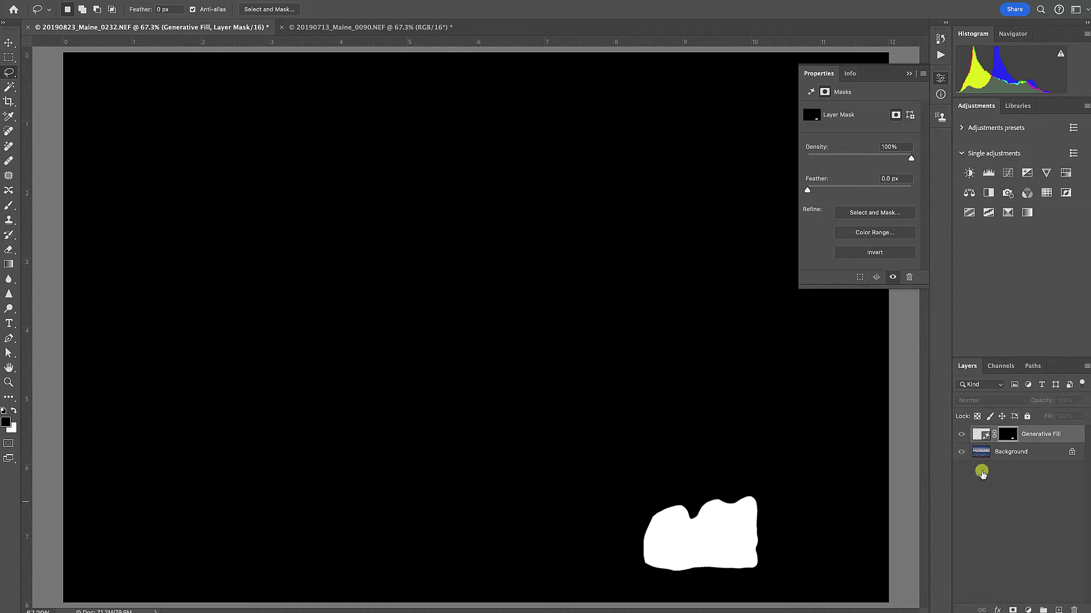
pyautogui.keyDown('alt'); pyautogui.click(1002, 435); pyautogui.keyUp('alt')
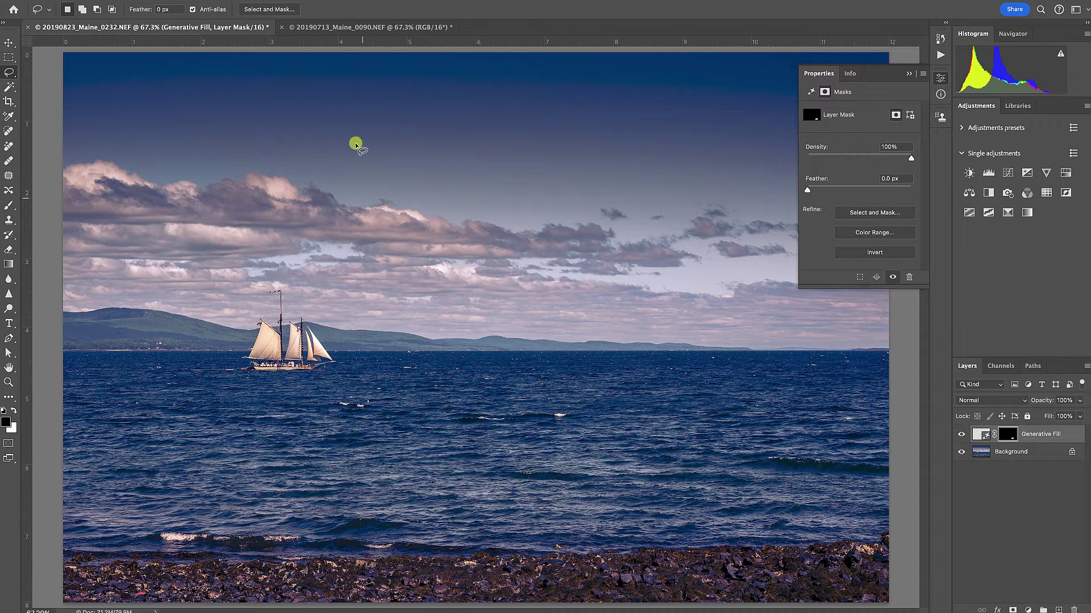
pyautogui.click(344, 1)
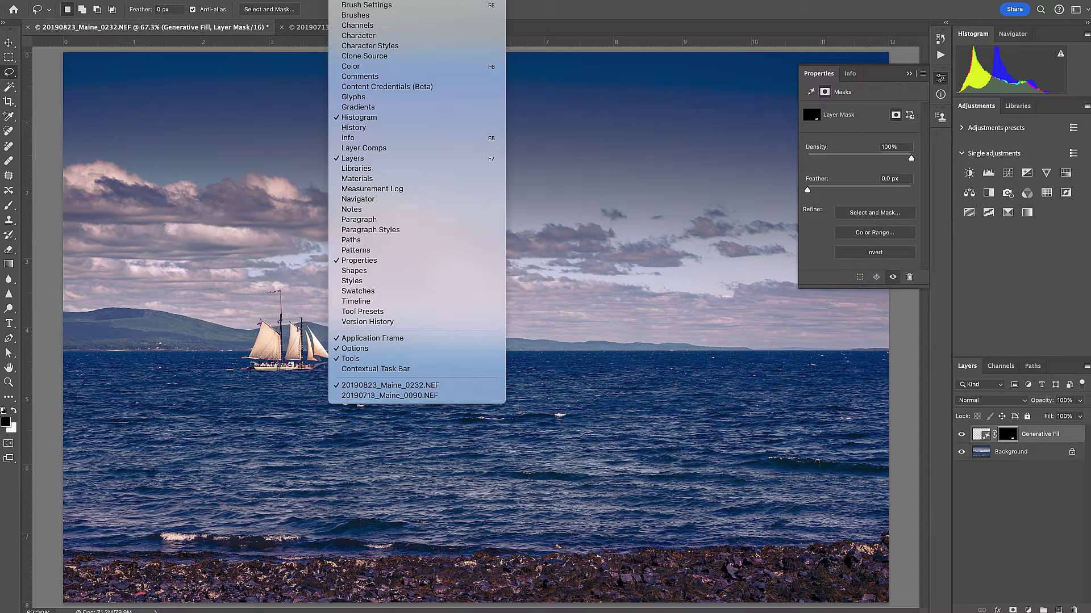
# Enable the Contextual Task Bar, move it to the top, and lasso around the sailboat.
pyautogui.click(363, 371)
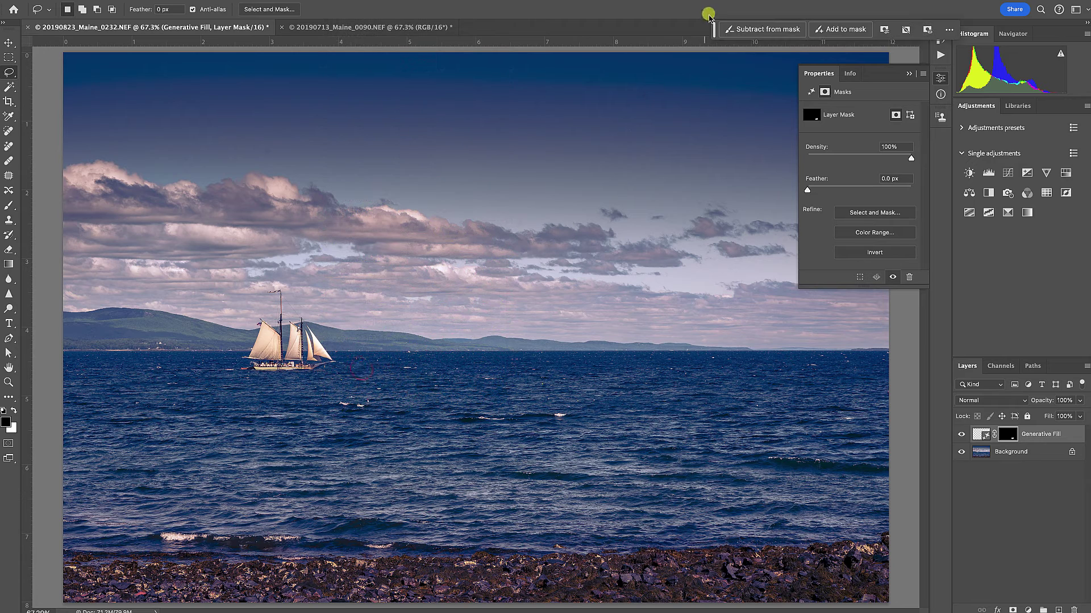
pyautogui.moveTo(714, 29); pyautogui.dragTo(338, 104)
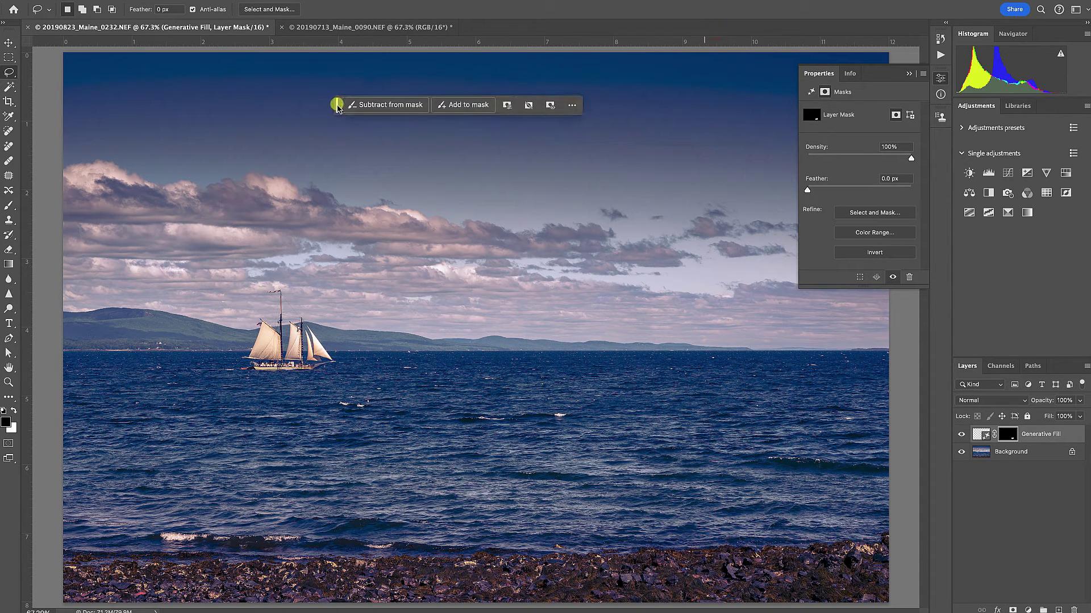
pyautogui.click(571, 105)
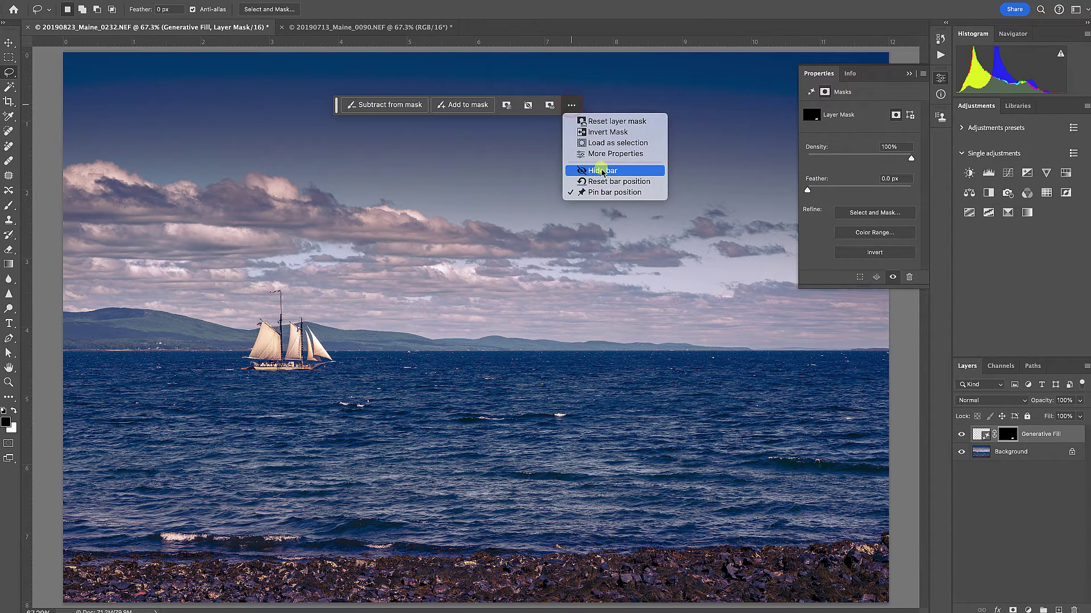
pyautogui.click(333, 106)
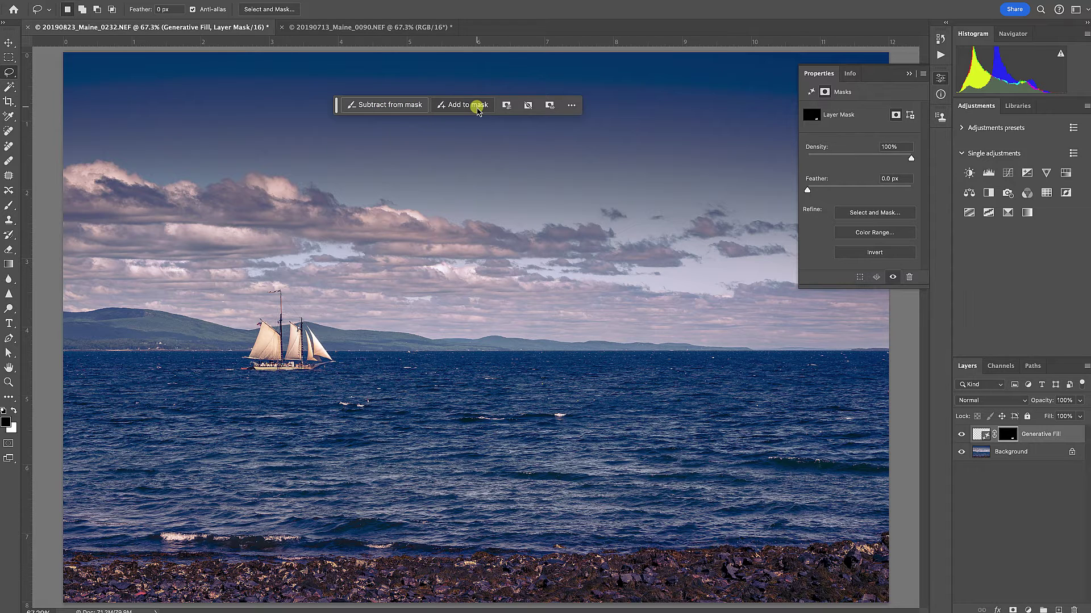
pyautogui.click(476, 105)
pyautogui.moveTo(241, 366)
pyautogui.mouseDown()
pyautogui.moveTo(236, 358)
pyautogui.moveTo(238, 372)
pyautogui.moveTo(326, 373)
pyautogui.moveTo(339, 350)
pyautogui.moveTo(287, 290)
pyautogui.moveTo(265, 287)
pyautogui.moveTo(240, 336)
pyautogui.mouseUp()
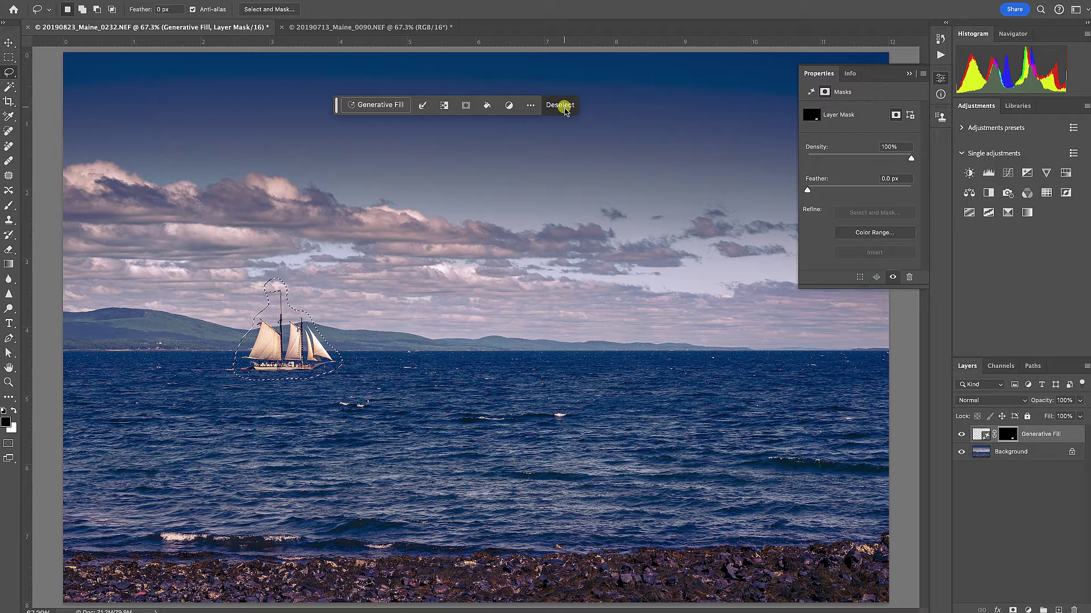
# Generate an empty-prompt Generative Fill over the sailboat from the Contextual Task Bar.
pyautogui.click(380, 105)
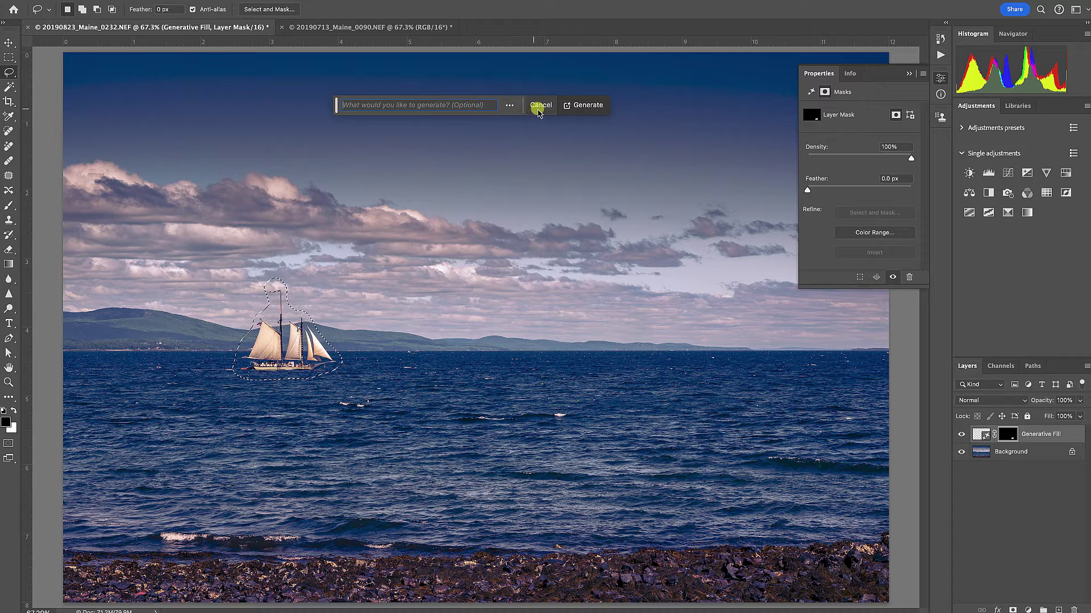
pyautogui.click(587, 106)
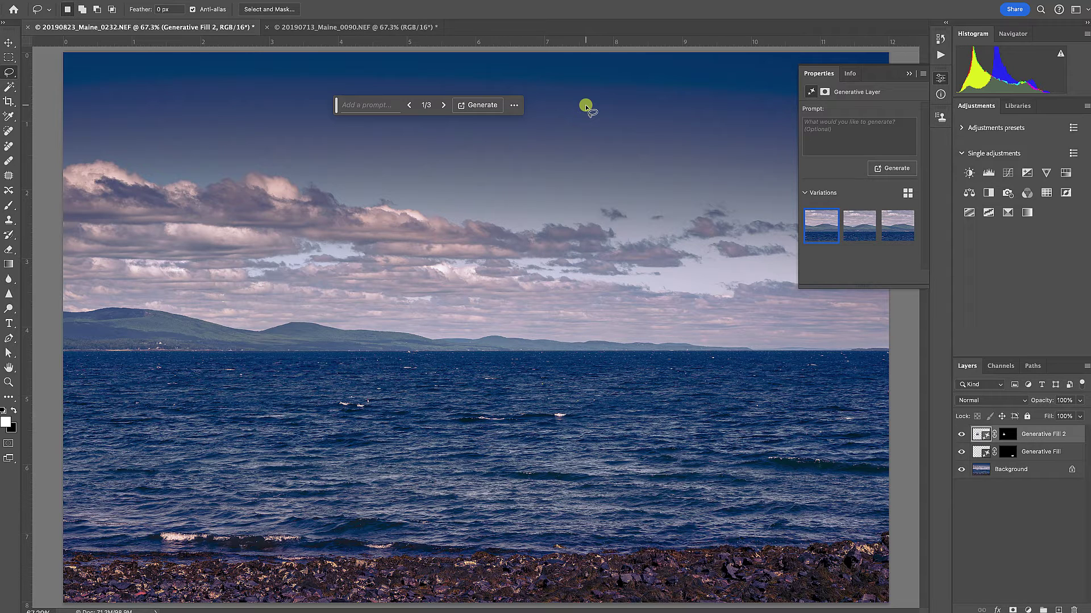
# Preview the sailboat variations, delete the Generative Fill 2 layer, and lasso a larger area around the boat.
pyautogui.click(853, 233)
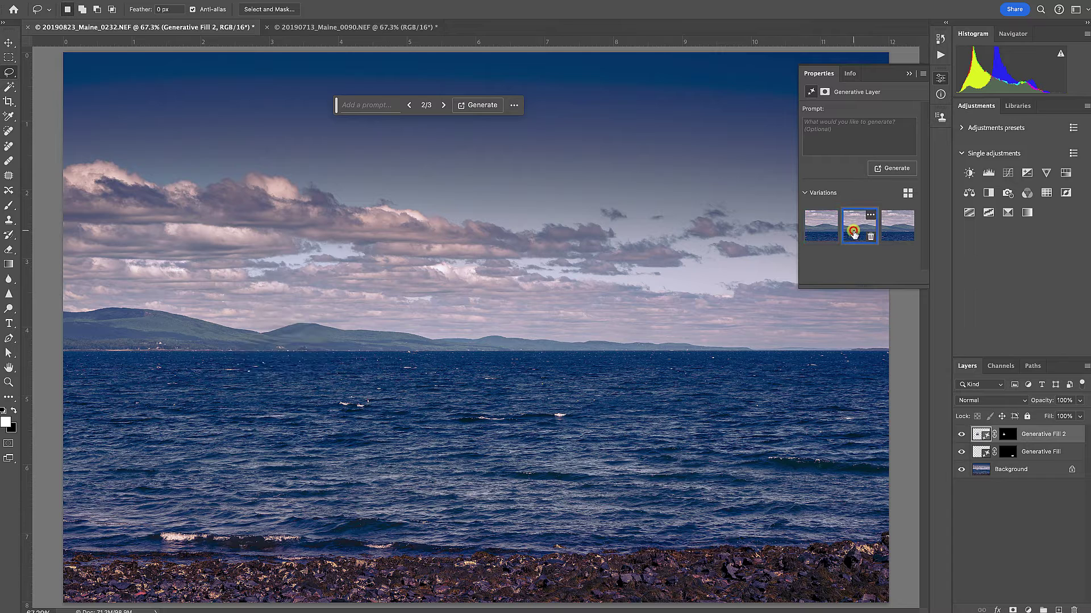
pyautogui.click(889, 231)
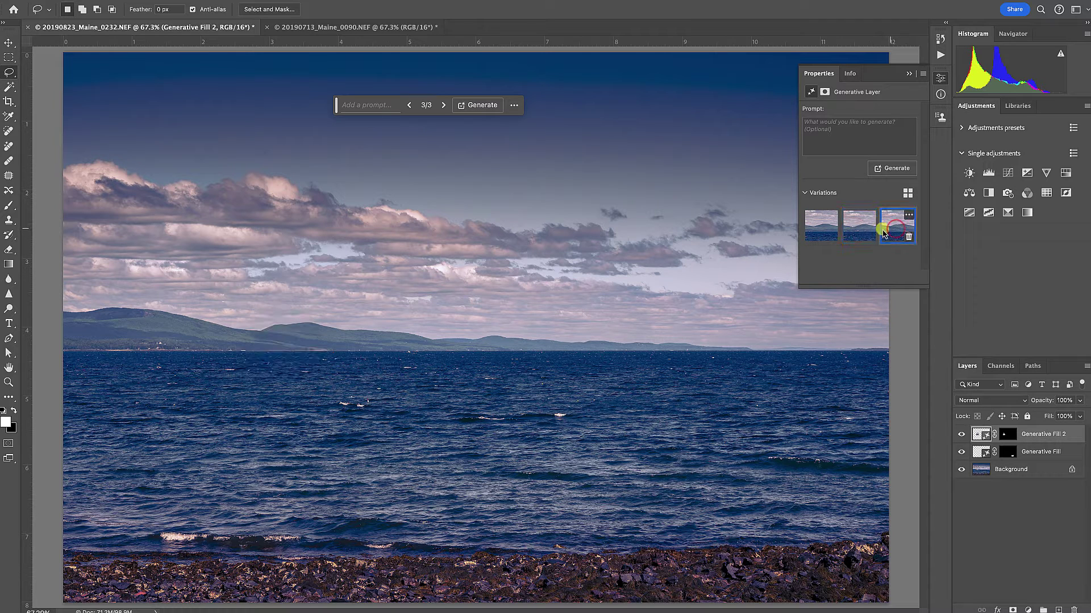
pyautogui.moveTo(1058, 434); pyautogui.dragTo(1073, 610)
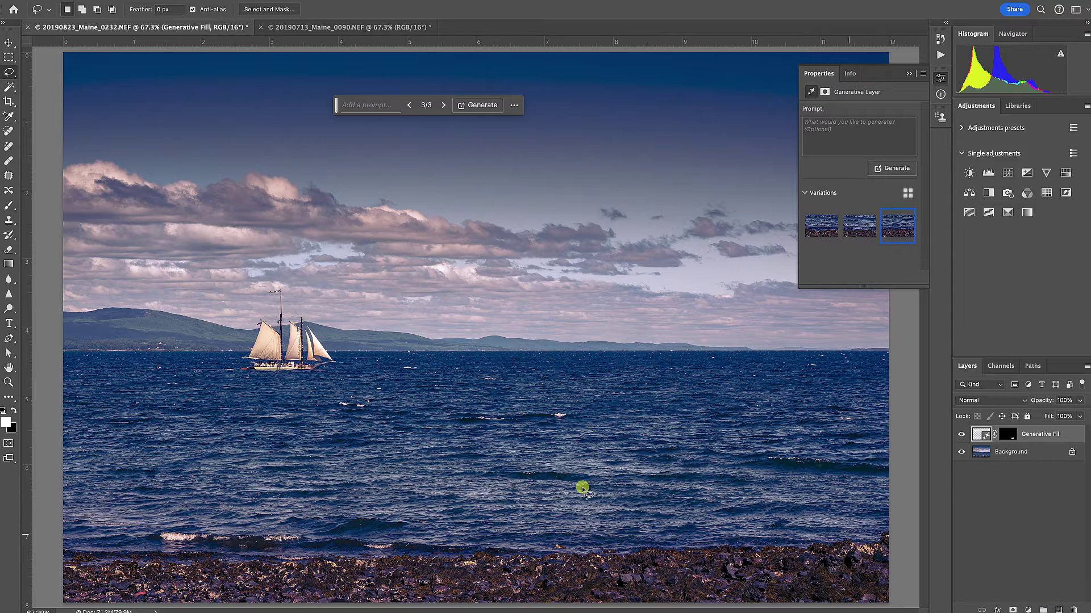
pyautogui.moveTo(235, 354)
pyautogui.mouseDown()
pyautogui.moveTo(316, 437)
pyautogui.moveTo(417, 436)
pyautogui.moveTo(300, 276)
pyautogui.moveTo(244, 282)
pyautogui.mouseUp()
# Run Generative Fill with an empty prompt on the larger sailboat selection from the task bar.
pyautogui.click(386, 106)
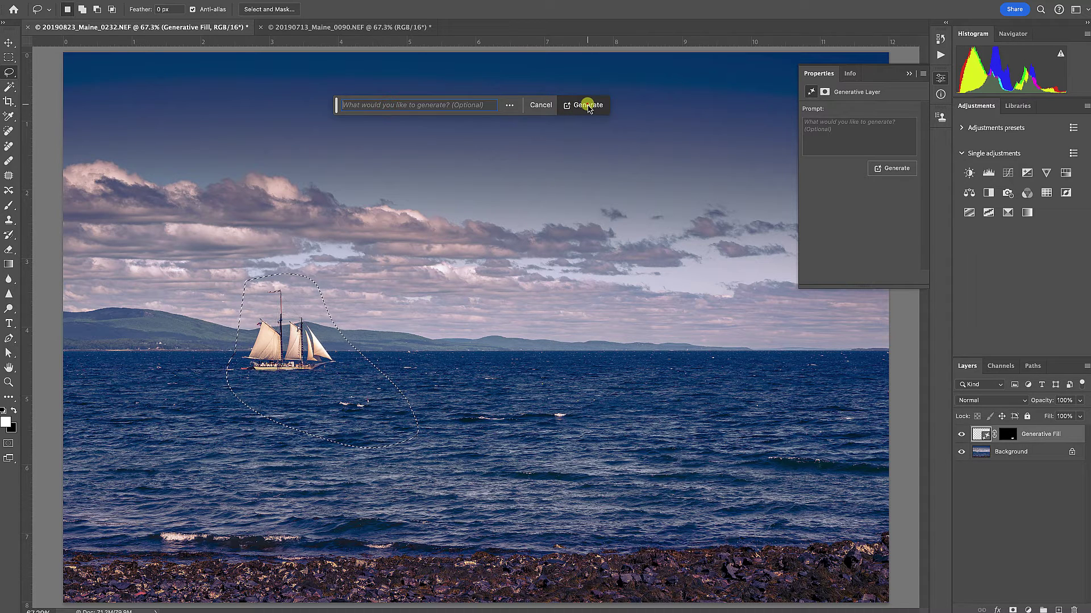
pyautogui.click(587, 105)
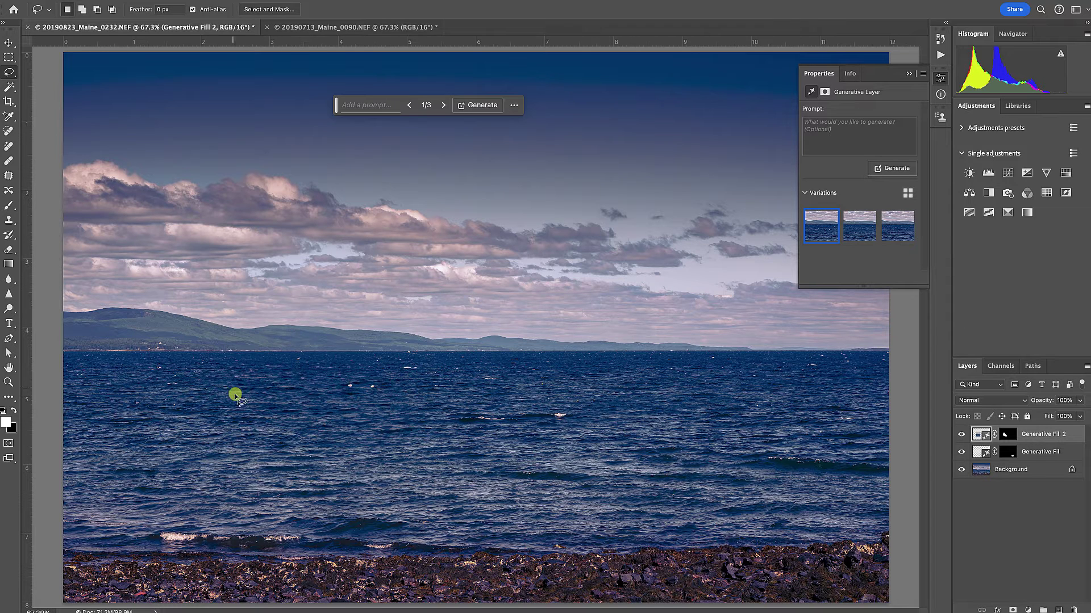
# Keep the second water variation, toggle Generative Fill 2 to compare, and target its layer mask.
pyautogui.click(858, 223)
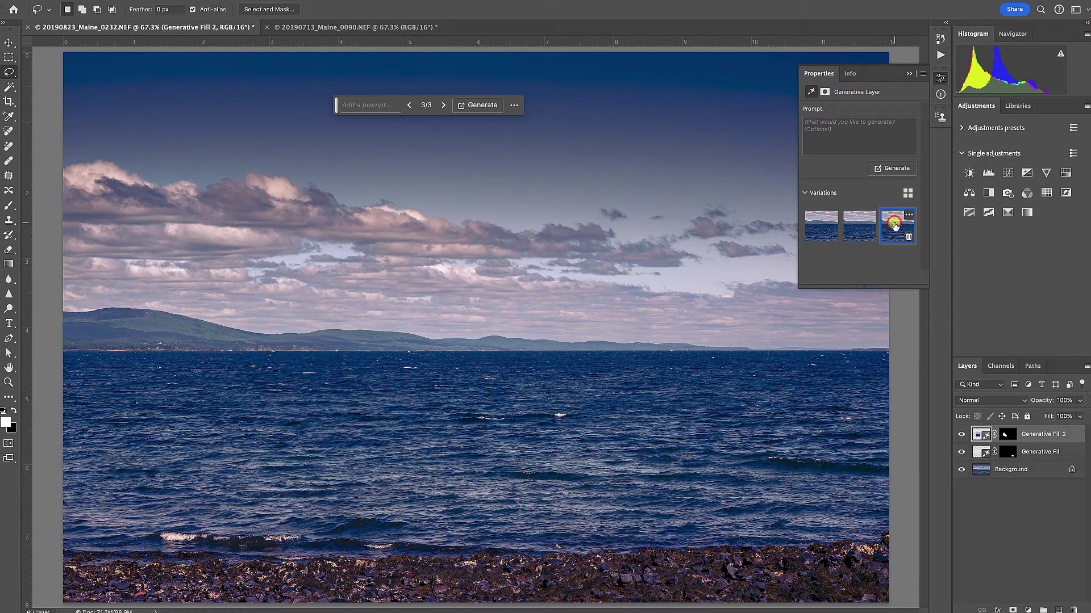
pyautogui.click(860, 224)
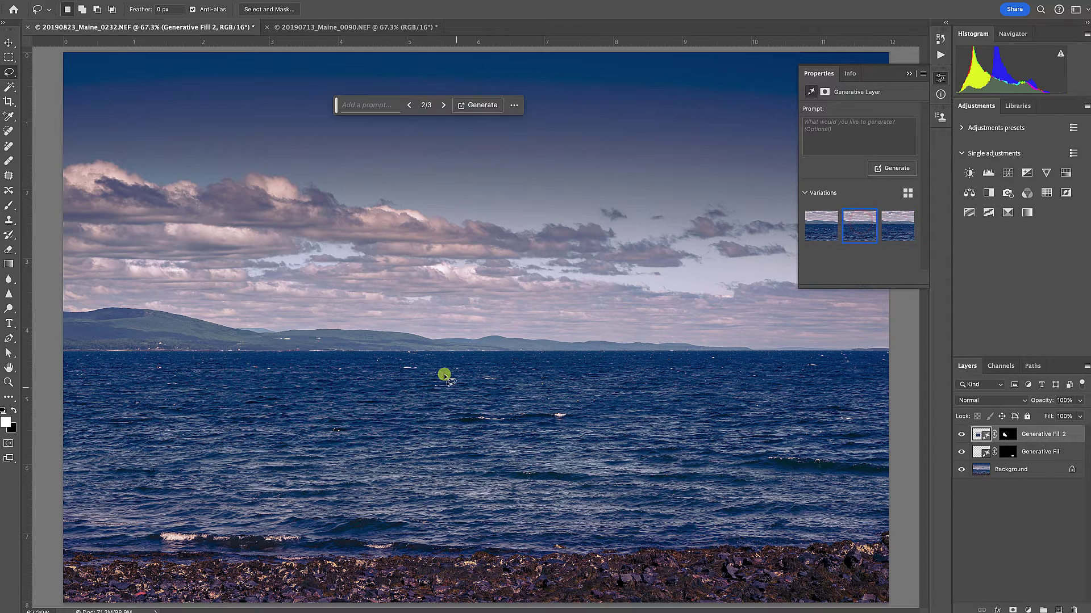
pyautogui.click(961, 435)
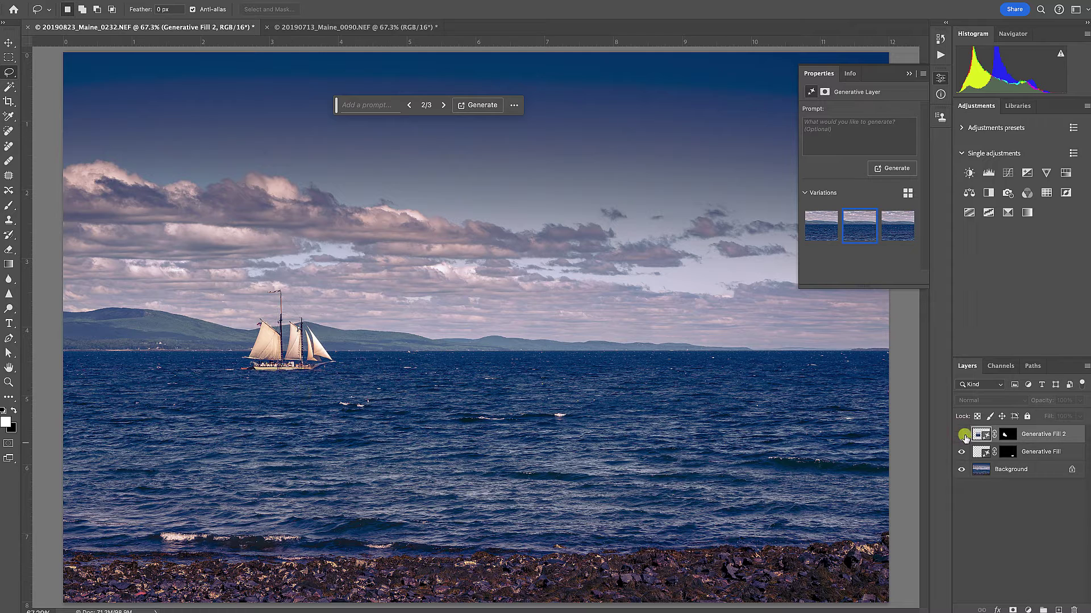
pyautogui.click(960, 434)
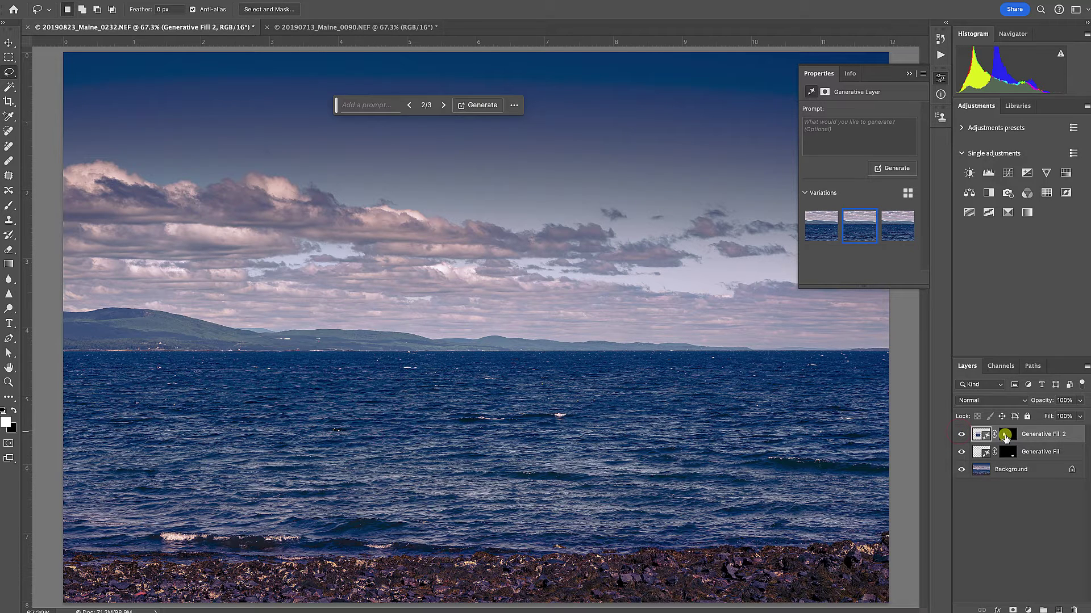
pyautogui.click(1005, 435)
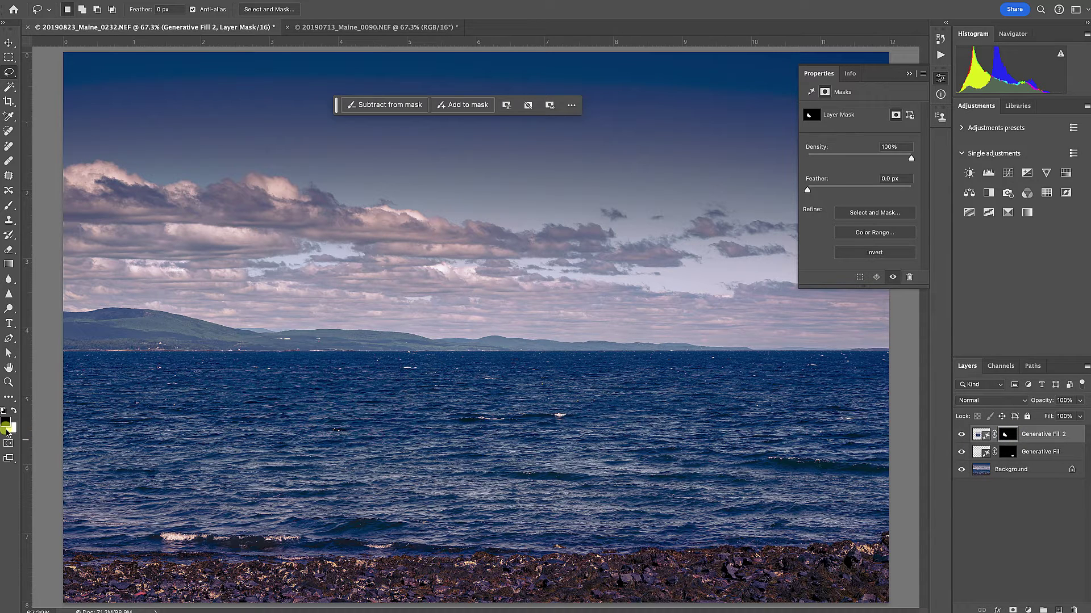
# Brush white on the Generative Fill 2 mask to restore whitecaps, undo a bad stroke, then open the harbour photo.
pyautogui.click(8, 205)
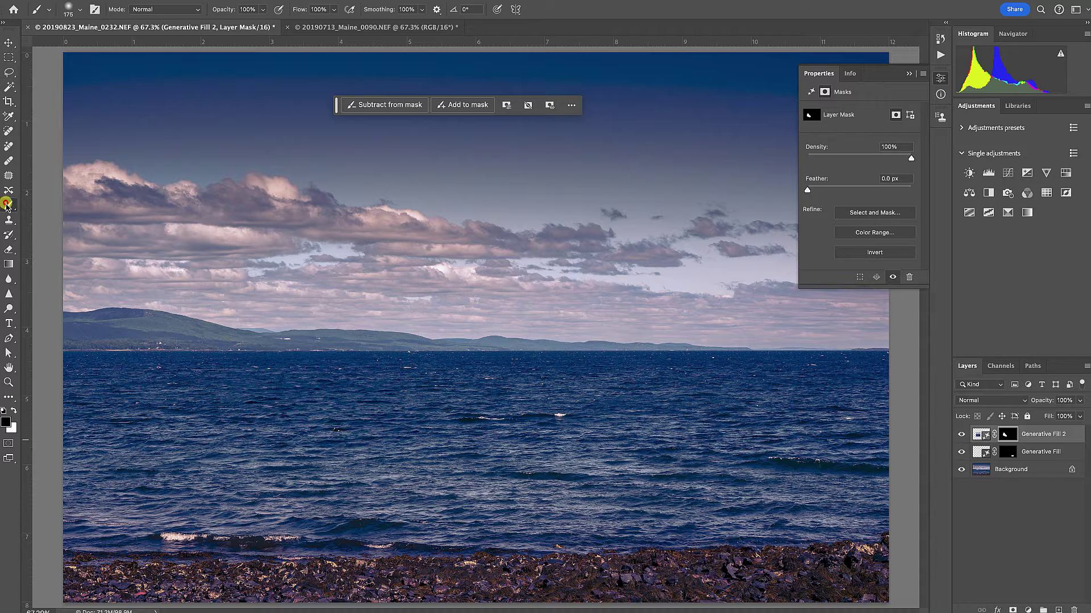
pyautogui.click(379, 401)
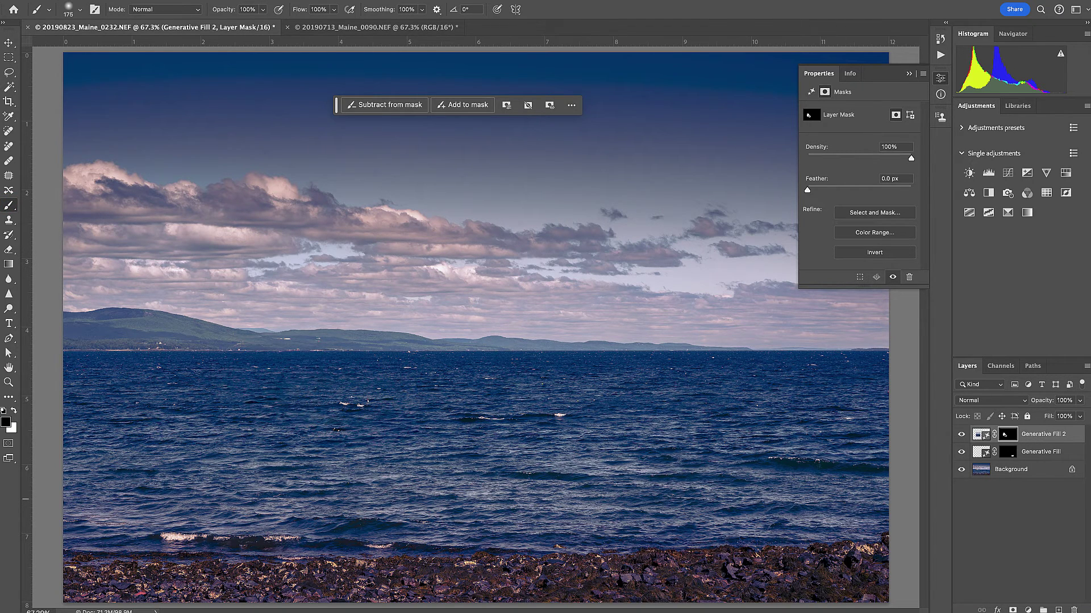
pyautogui.keyDown('alt'); pyautogui.click(1007, 434); pyautogui.keyUp('alt')
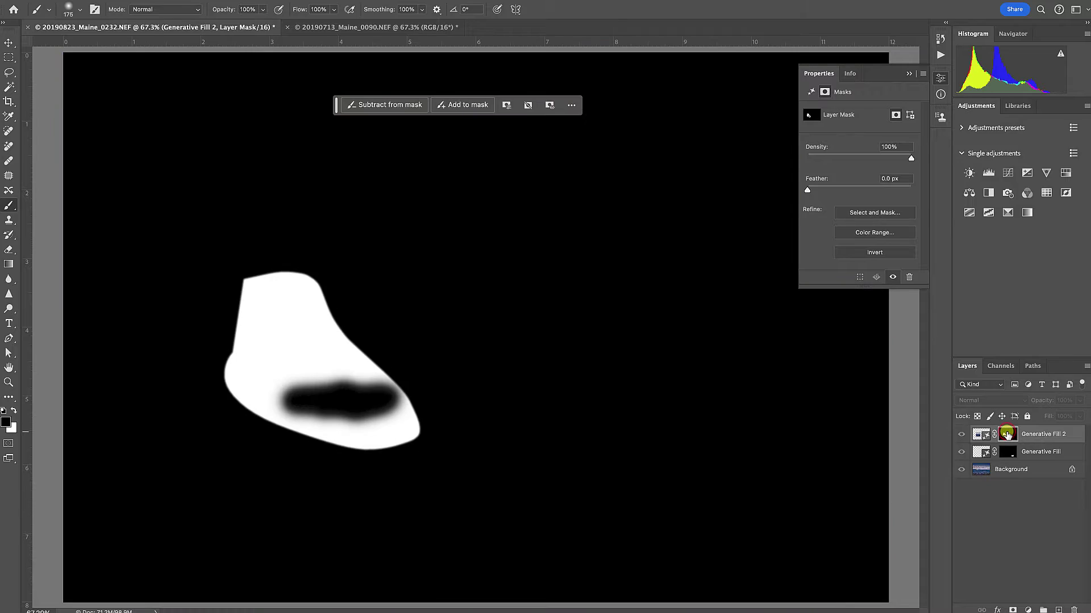
pyautogui.keyDown('alt'); pyautogui.click(1006, 435); pyautogui.keyUp('alt')
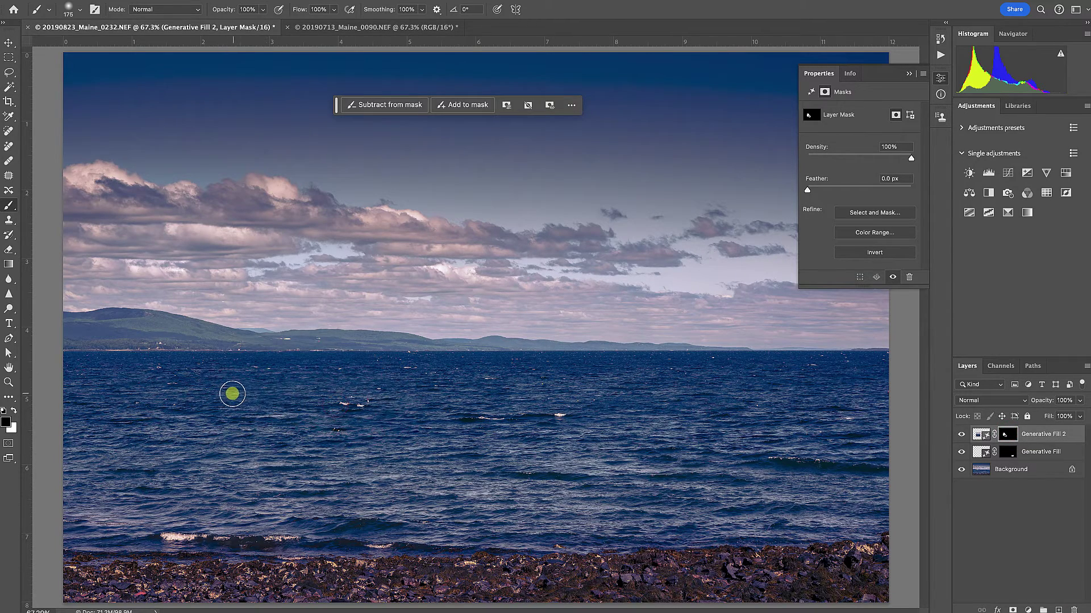
pyautogui.moveTo(216, 387); pyautogui.dragTo(297, 380)
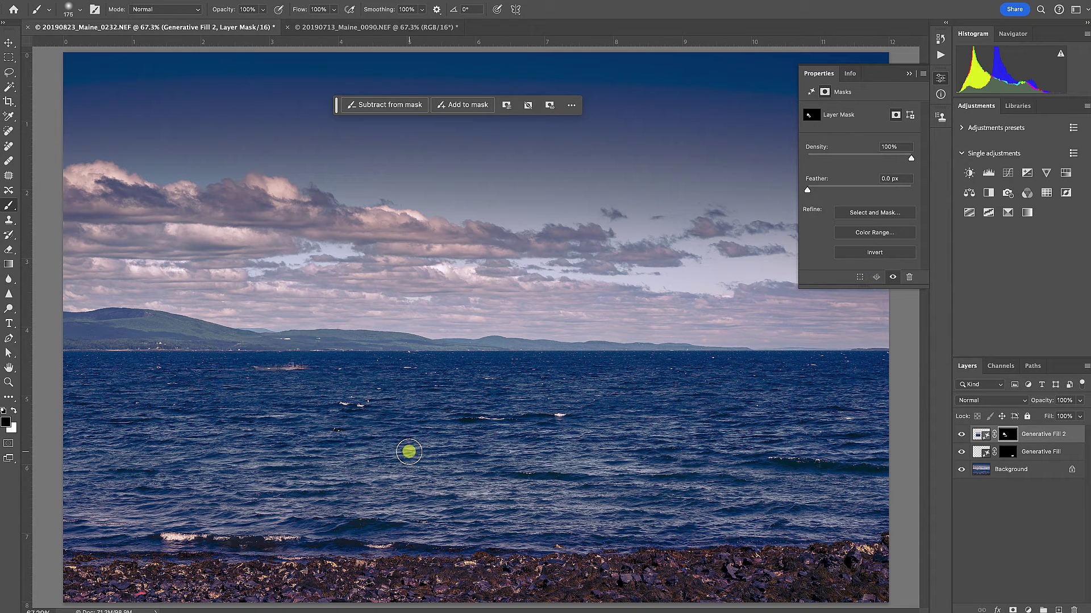
pyautogui.hotkey('ctrl', 'z')
pyautogui.click(409, 451)
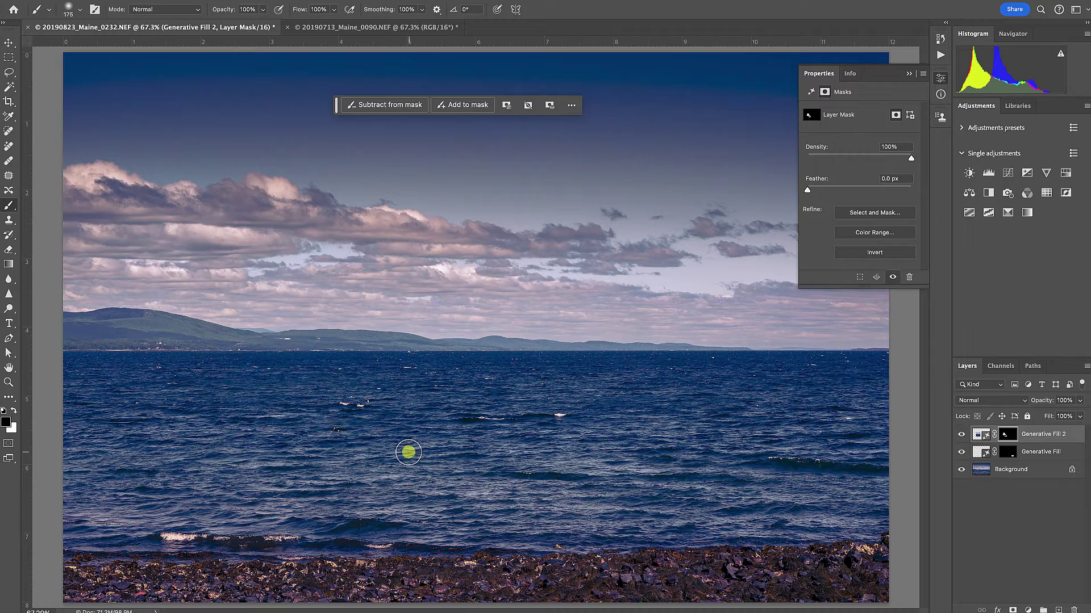
pyautogui.click(423, 98)
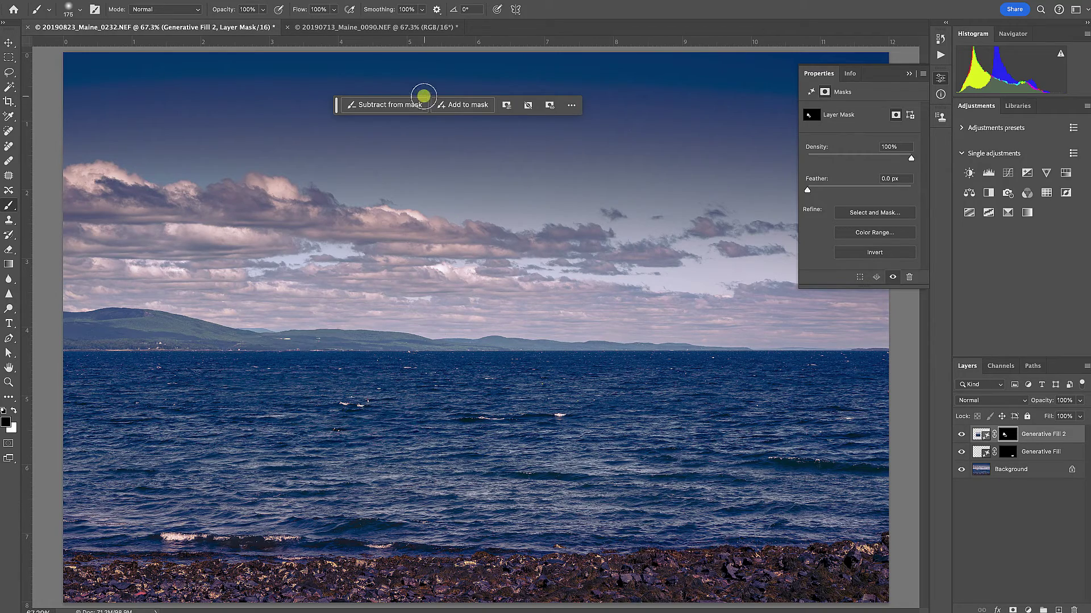
pyautogui.click(393, 28)
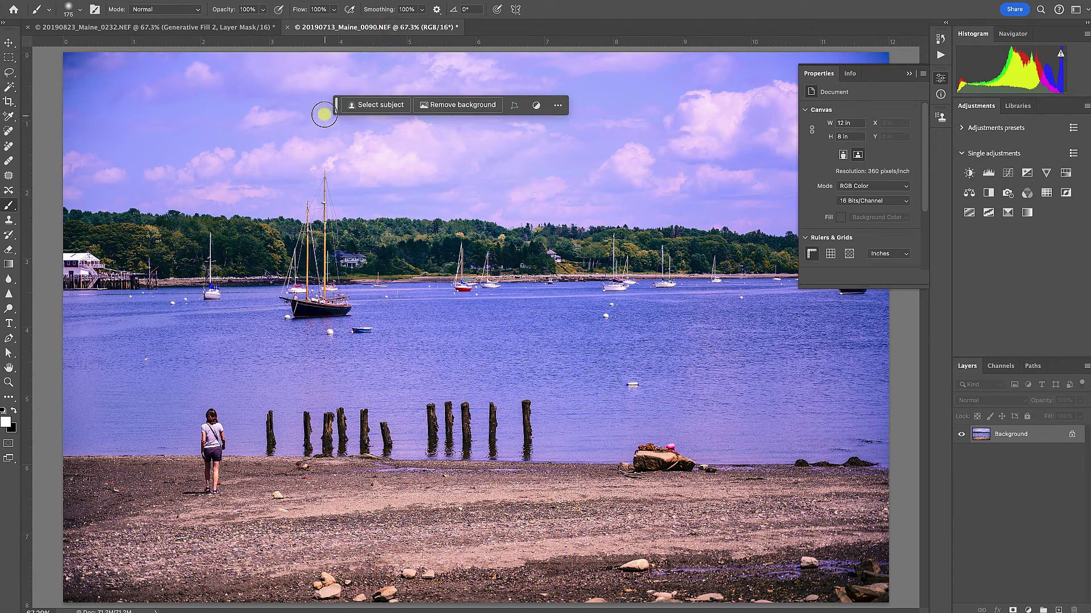
# Move the task bar off the sky, collapse Properties, and lasso around the girl on the beach.
pyautogui.moveTo(335, 106); pyautogui.dragTo(539, 92)
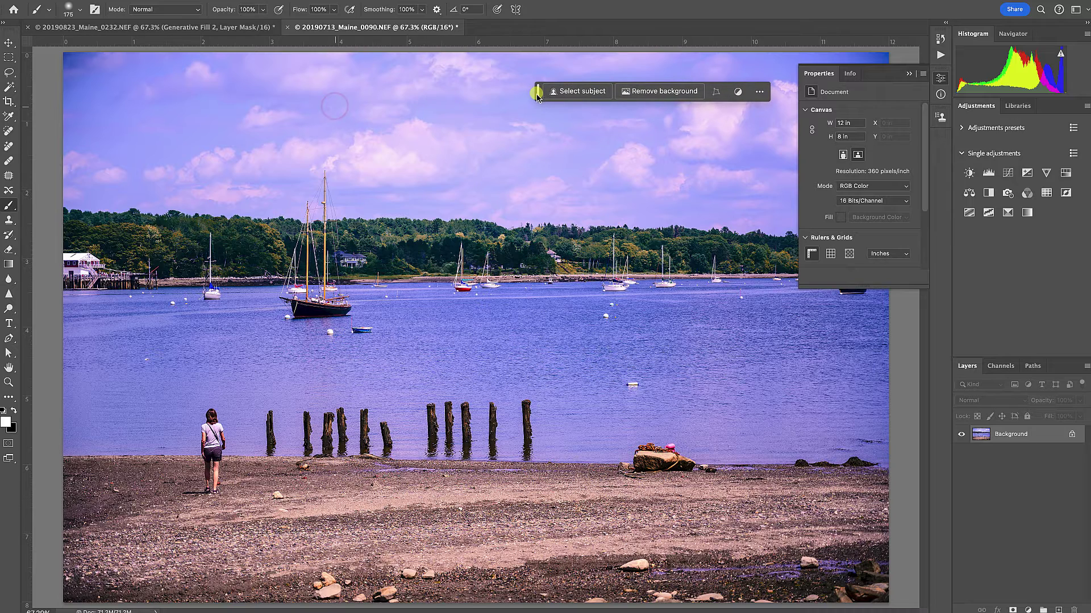
pyautogui.click(909, 74)
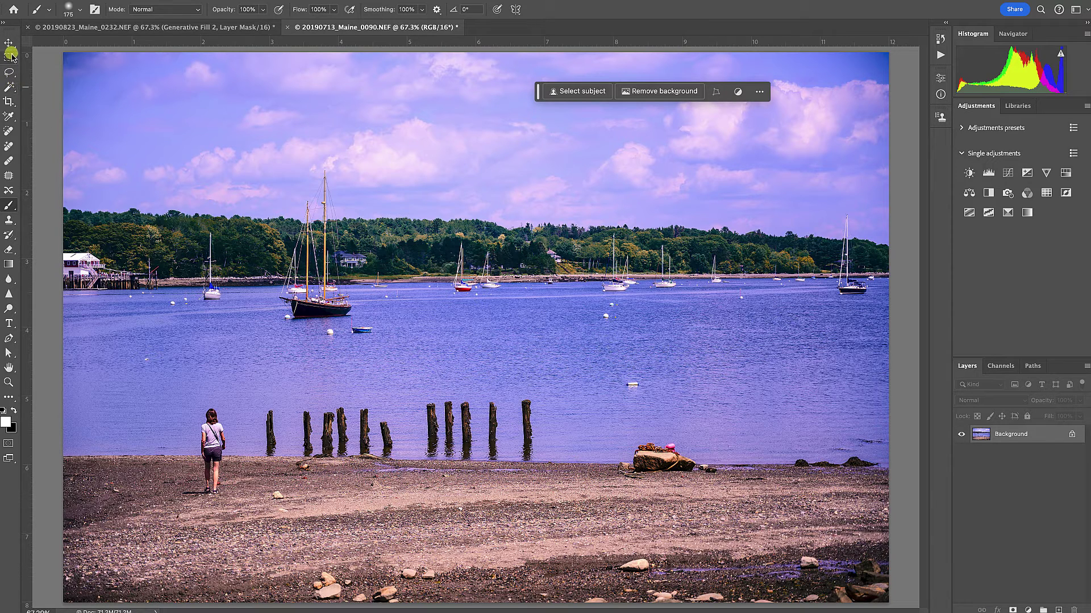
pyautogui.click(9, 72)
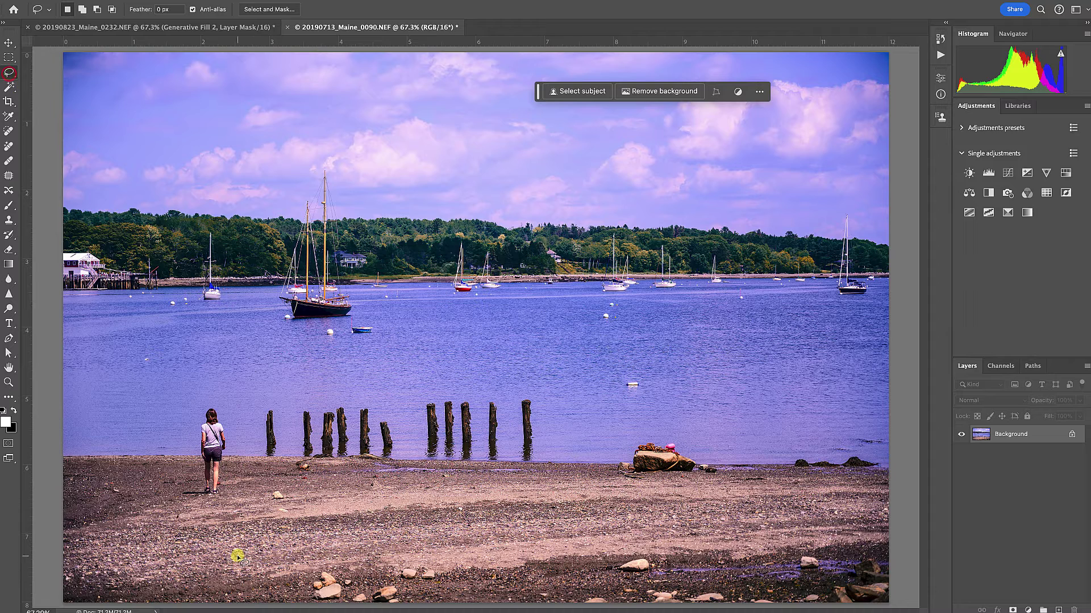
pyautogui.moveTo(207, 546)
pyautogui.mouseDown()
pyautogui.moveTo(194, 480)
pyautogui.moveTo(196, 492)
pyautogui.moveTo(229, 503)
pyautogui.moveTo(234, 454)
pyautogui.moveTo(230, 417)
pyautogui.moveTo(203, 394)
pyautogui.moveTo(195, 440)
pyautogui.mouseUp()
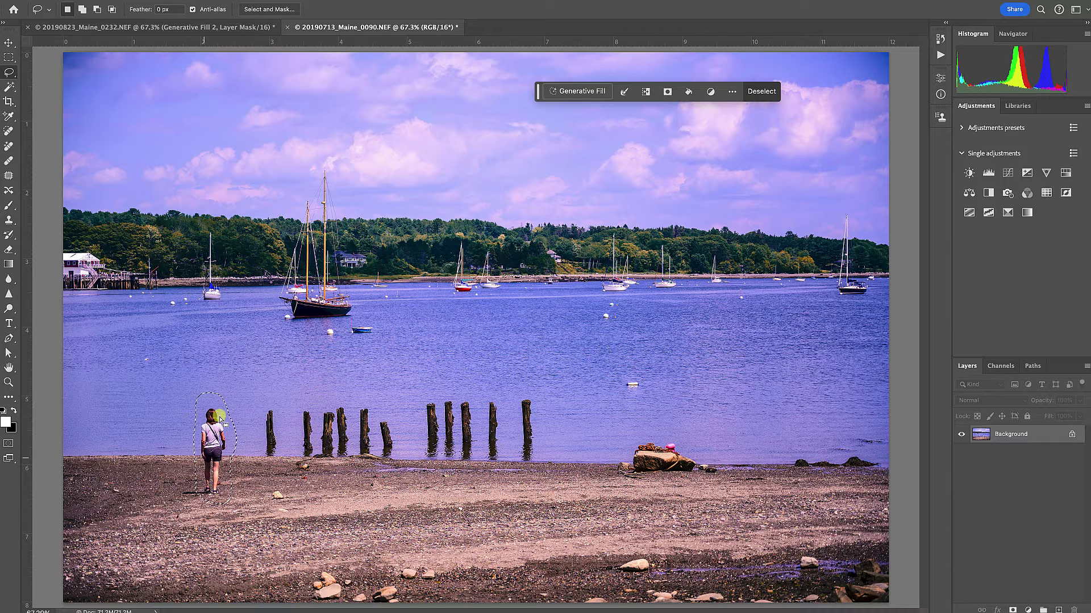
pyautogui.click(79, 0)
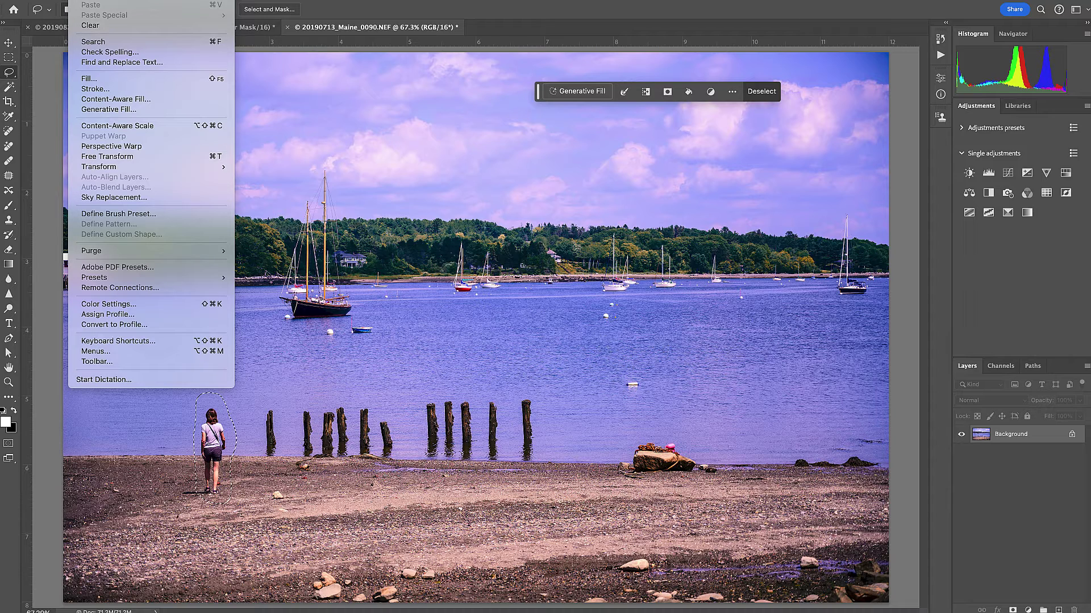
pyautogui.moveTo(199, 0)
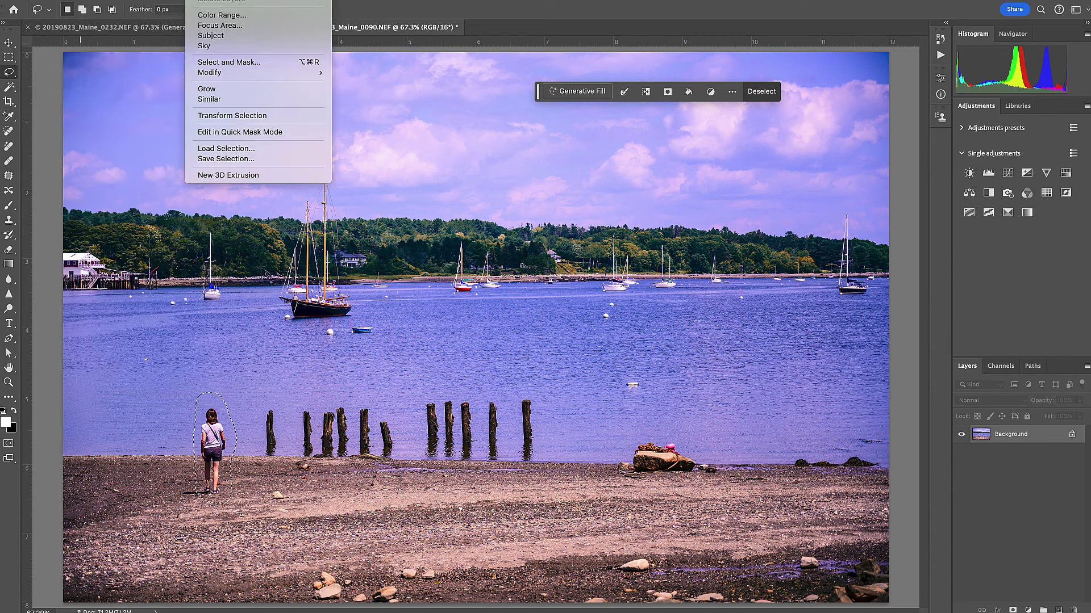
pyautogui.moveTo(233, 72)
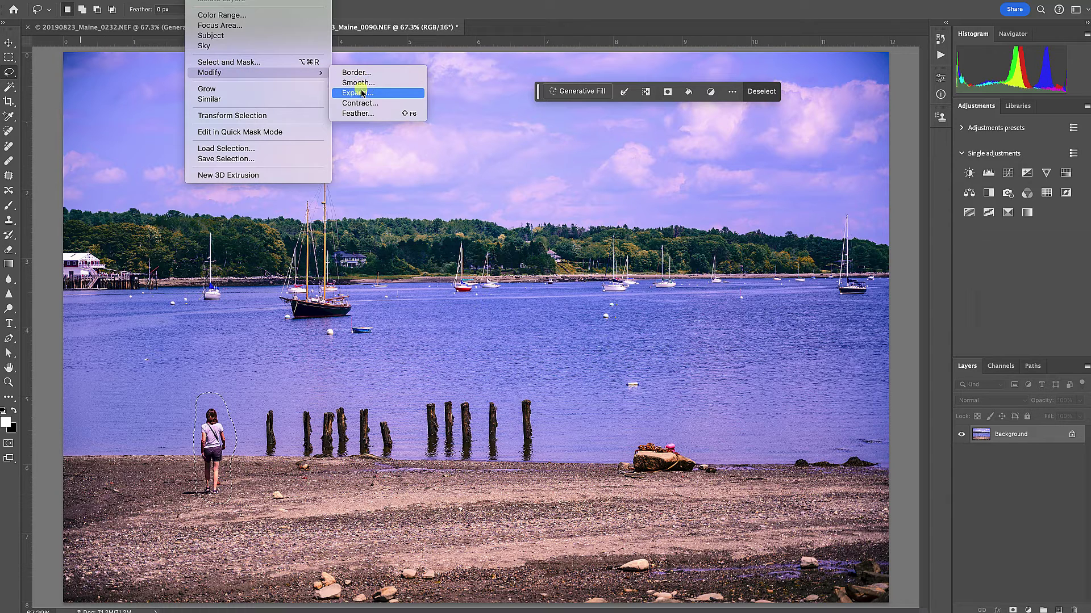
pyautogui.click(357, 113)
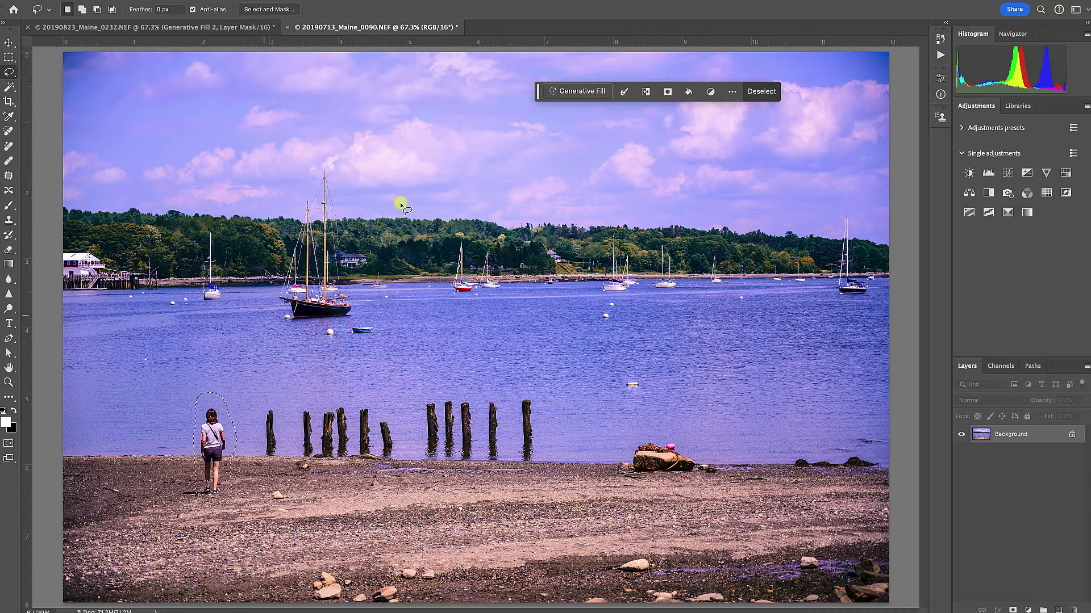
# Generate a trial fill over the girl, preview variations 2 and 3, then delete that fill layer.
pyautogui.click(568, 91)
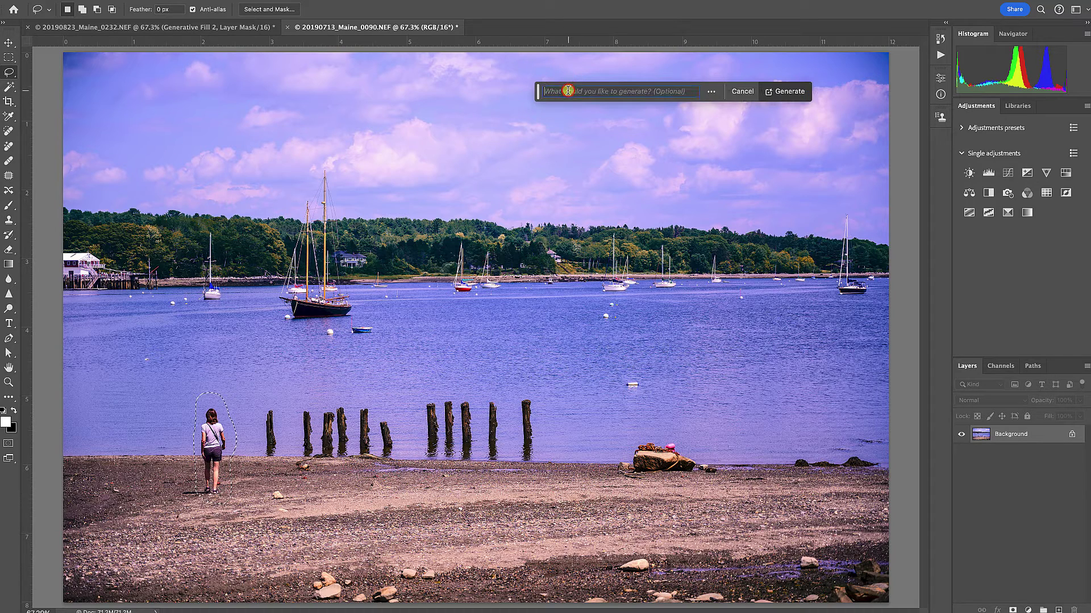
pyautogui.click(789, 93)
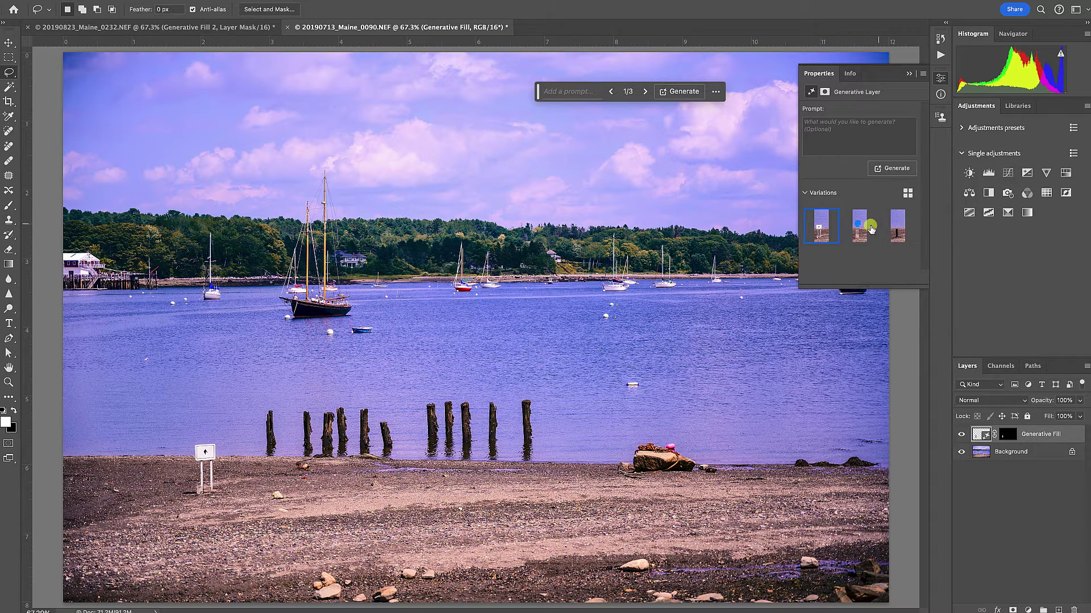
pyautogui.click(859, 226)
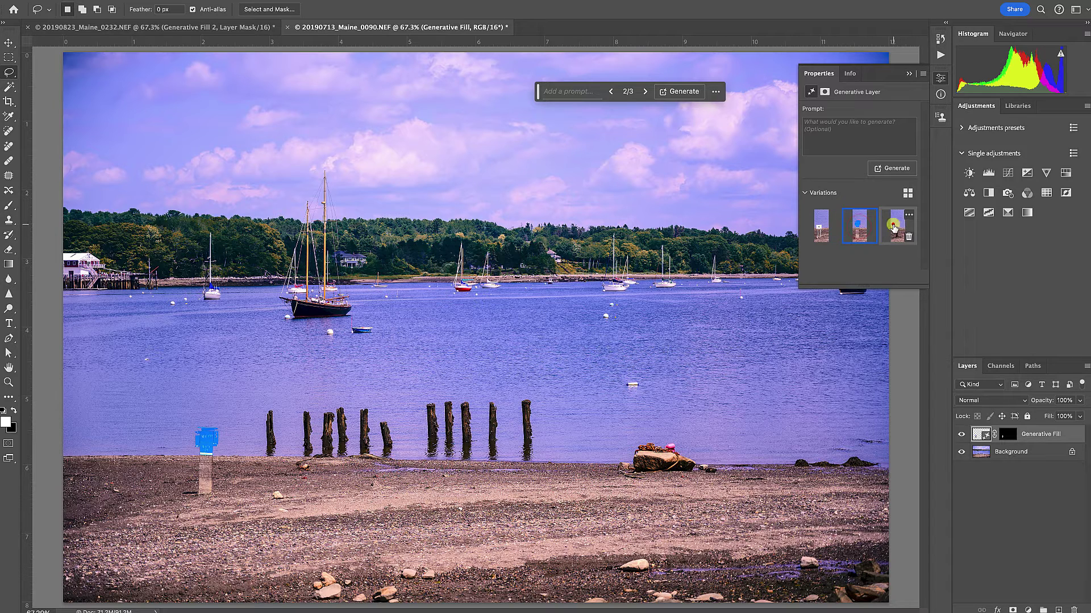
pyautogui.click(893, 227)
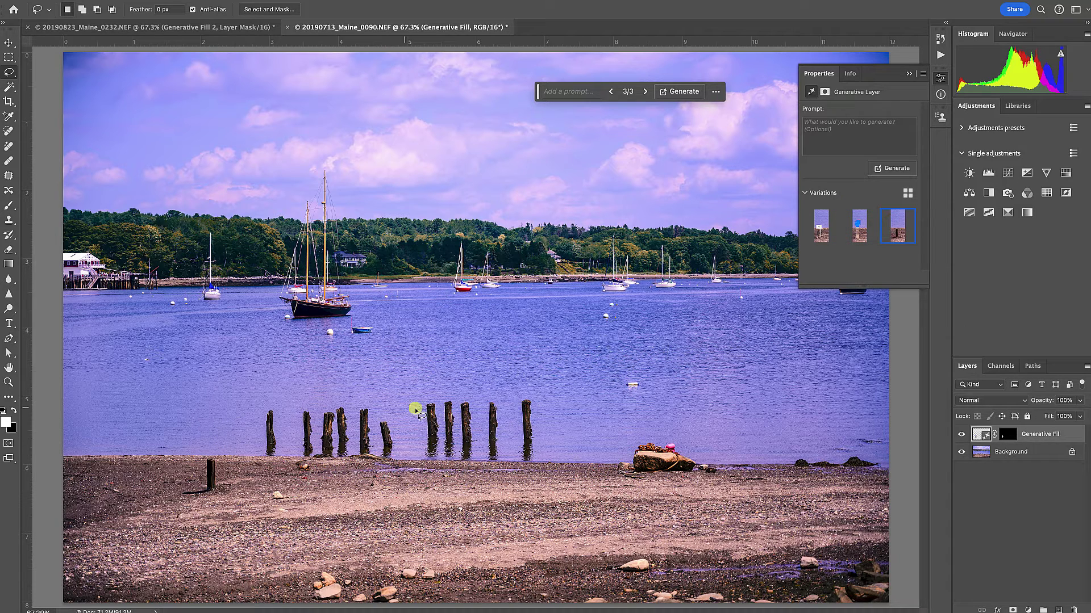
pyautogui.moveTo(1061, 433); pyautogui.dragTo(1073, 610)
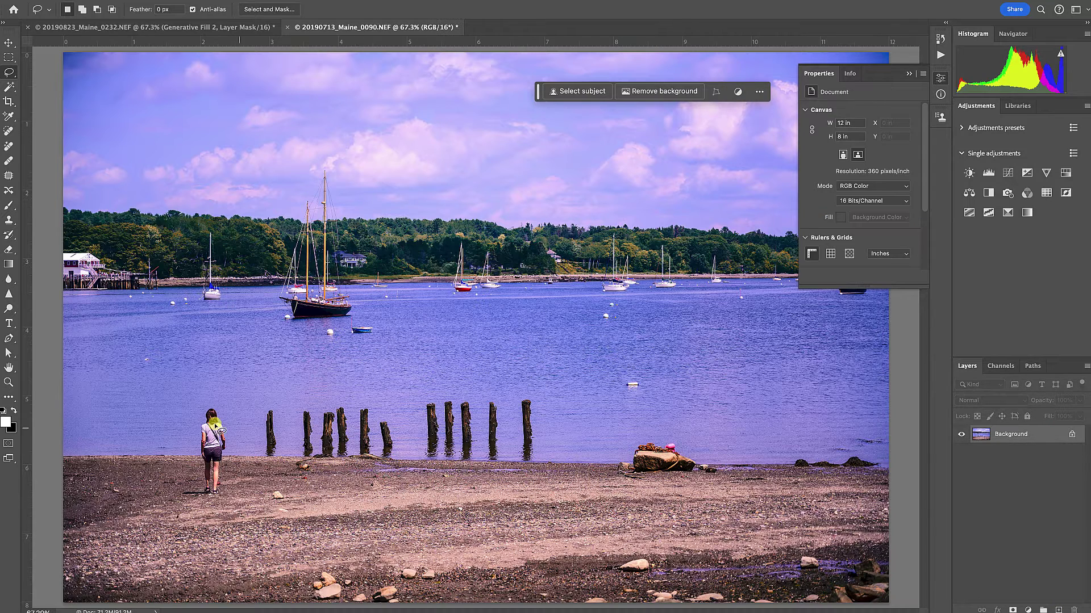
# Lasso the girl on the beach and run Generative Fill with an empty prompt.
pyautogui.moveTo(173, 430)
pyautogui.mouseDown()
pyautogui.moveTo(168, 516)
pyautogui.moveTo(214, 523)
pyautogui.moveTo(242, 493)
pyautogui.moveTo(252, 453)
pyautogui.moveTo(250, 393)
pyautogui.moveTo(205, 373)
pyautogui.mouseUp()
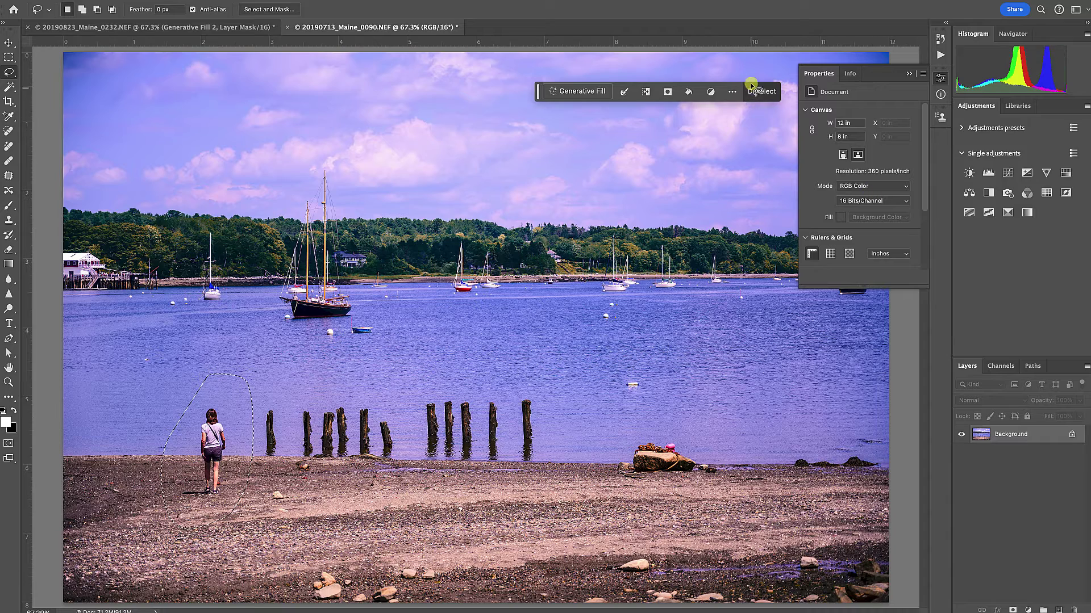
pyautogui.click(568, 91)
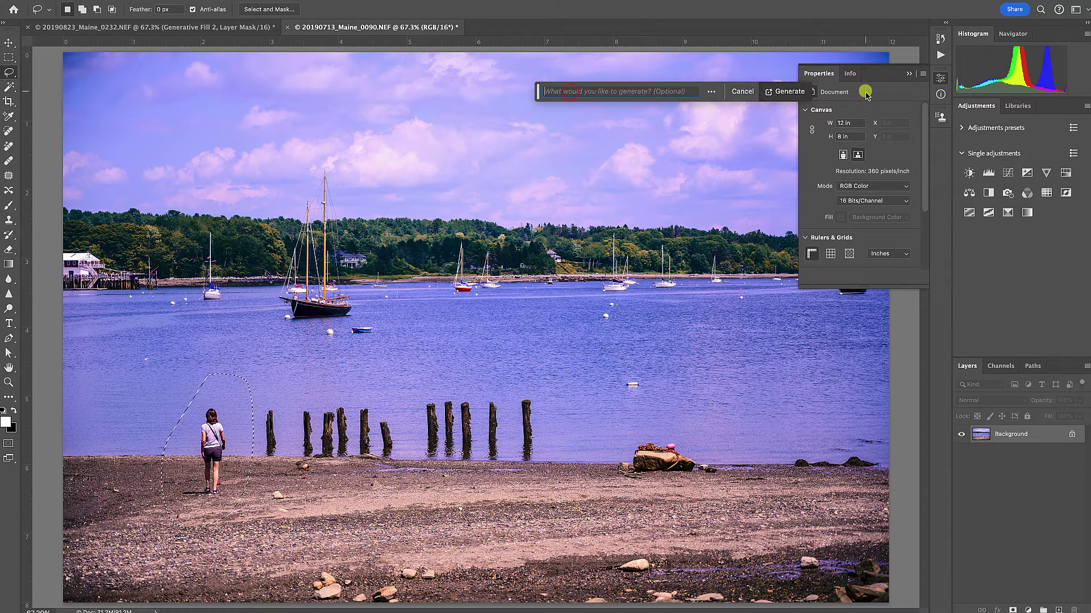
pyautogui.click(789, 92)
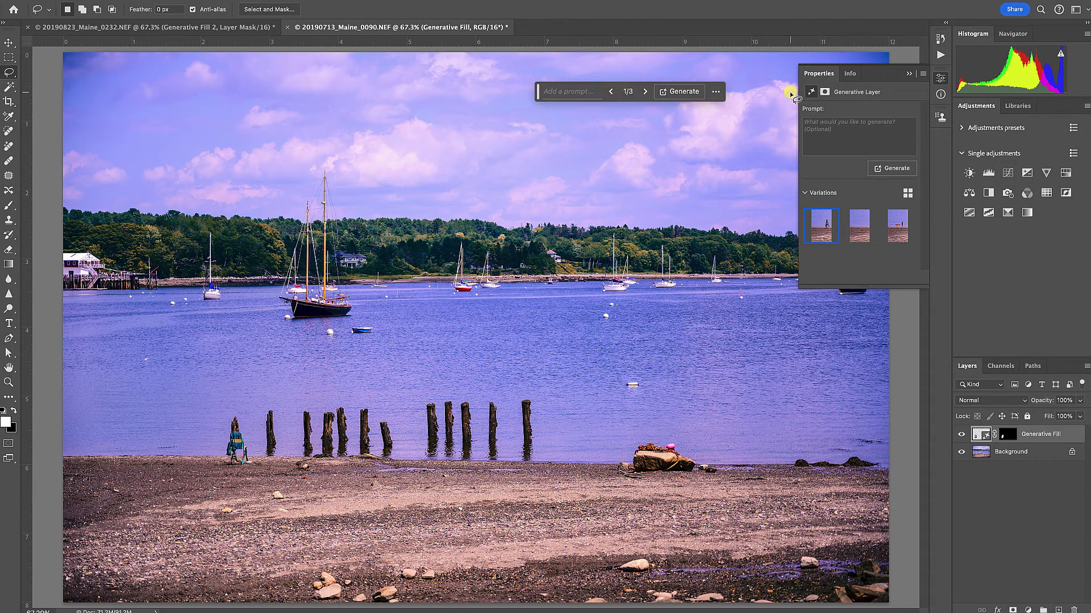
# Compare the three variations, keep variation 2 with empty sand, and check it against the original.
pyautogui.click(858, 233)
pyautogui.click(895, 229)
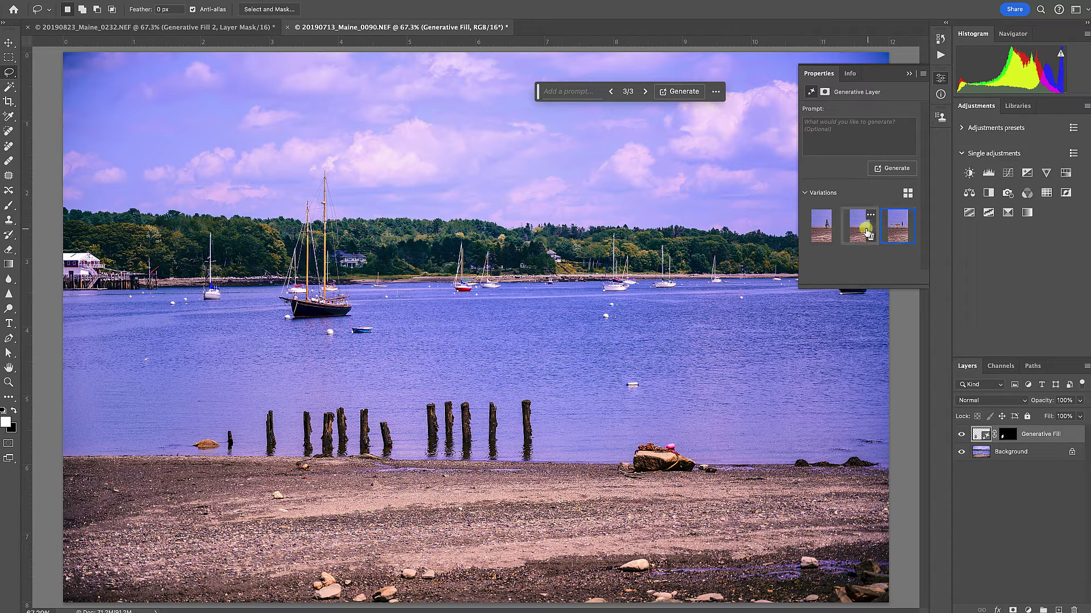
pyautogui.click(858, 229)
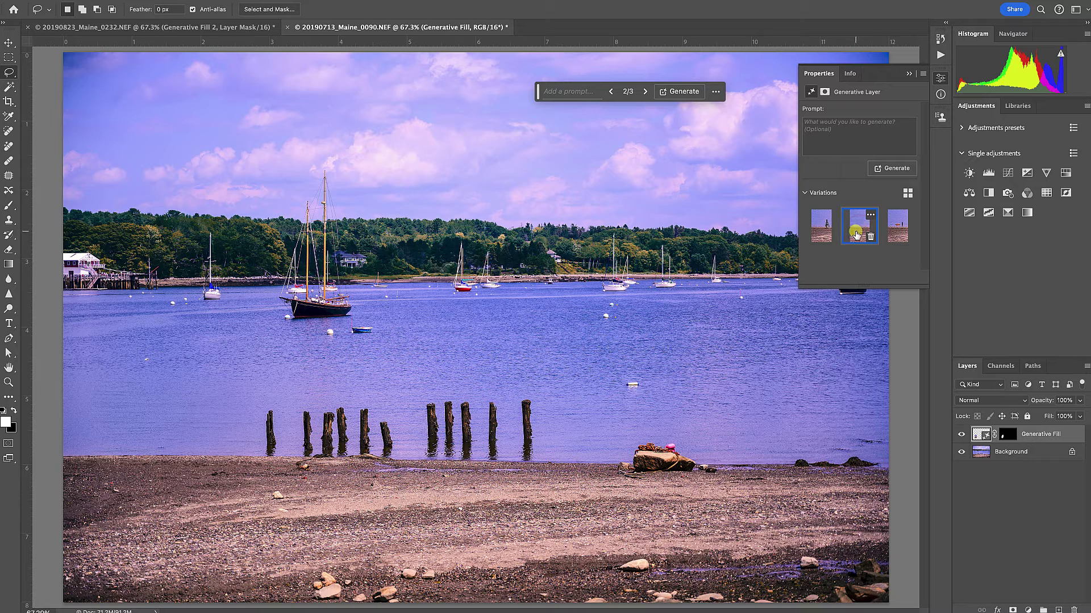
pyautogui.click(960, 434)
pyautogui.click(960, 434)
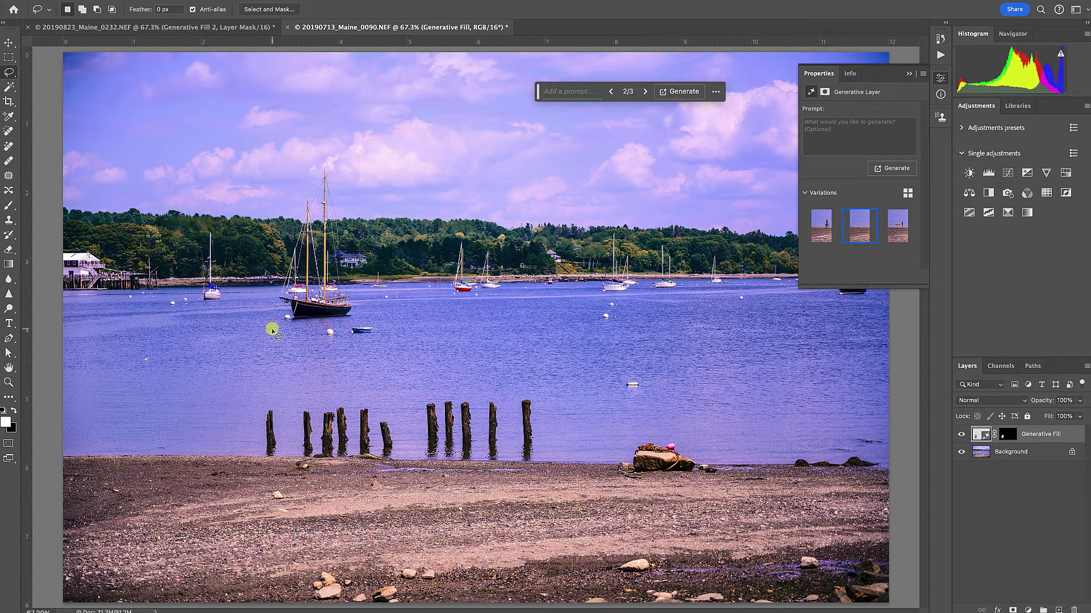
# Lasso the two-masted schooner and generate an empty-prompt Generative Fill over it.
pyautogui.moveTo(273, 303)
pyautogui.mouseDown()
pyautogui.moveTo(331, 325)
pyautogui.moveTo(359, 310)
pyautogui.moveTo(339, 181)
pyautogui.moveTo(319, 154)
pyautogui.moveTo(292, 167)
pyautogui.moveTo(275, 261)
pyautogui.mouseUp()
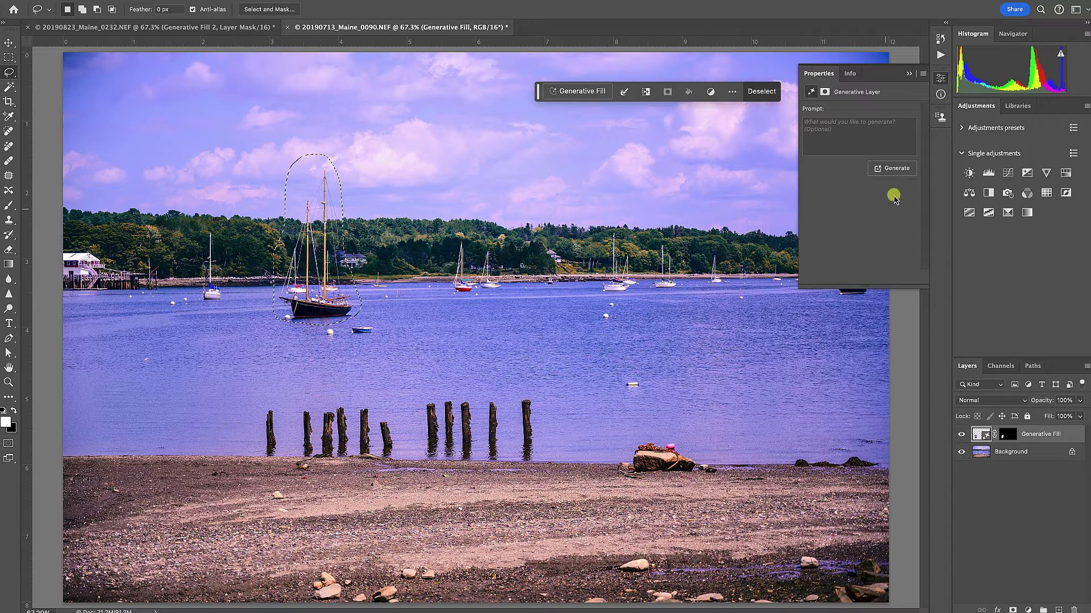
pyautogui.click(584, 91)
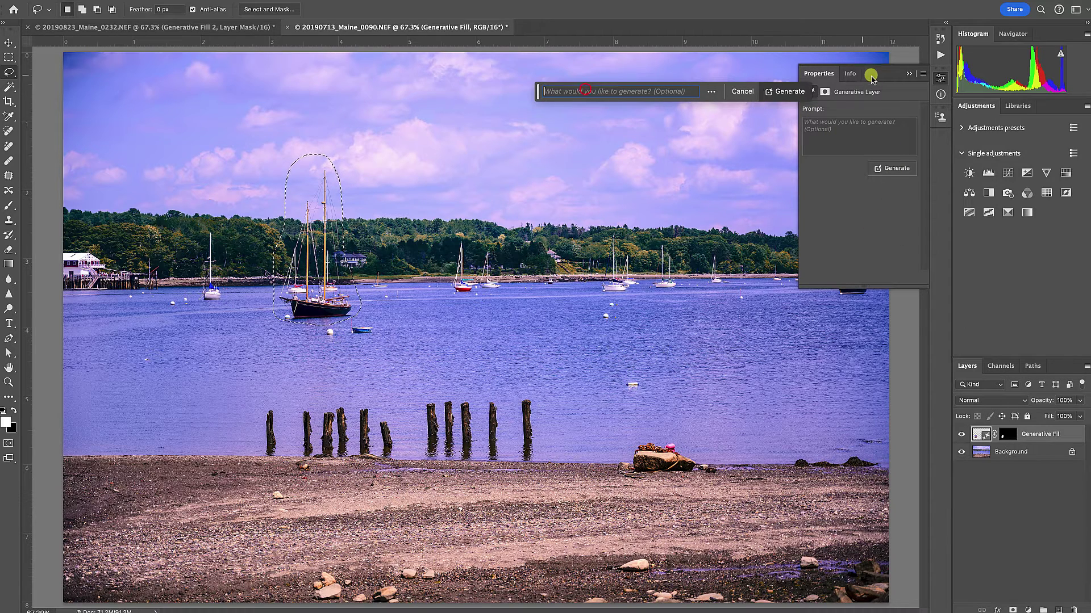
pyautogui.click(907, 73)
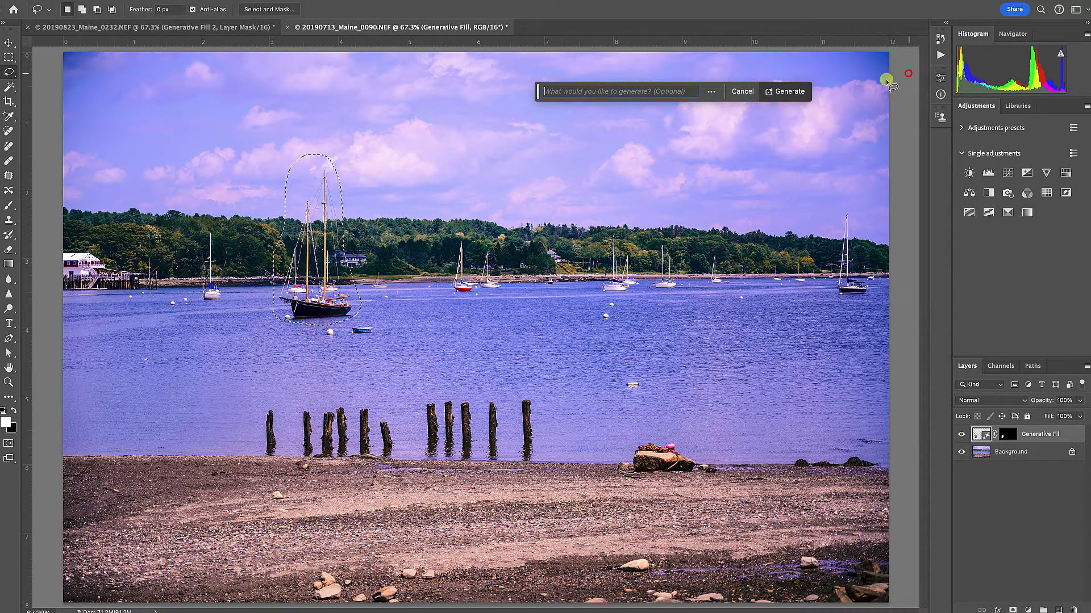
pyautogui.click(785, 92)
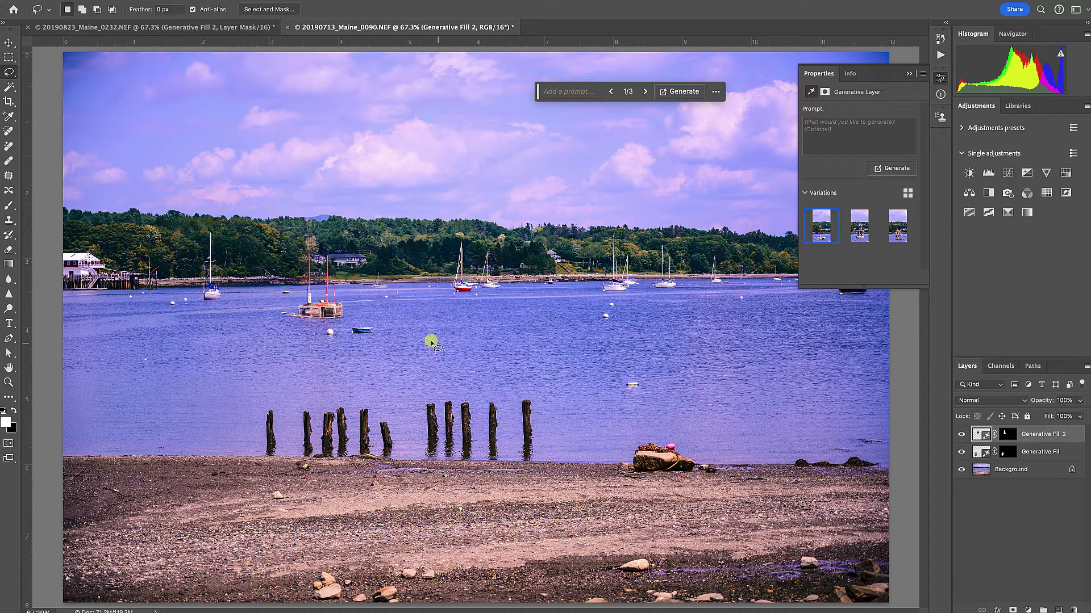
# After previewing the lighthouse variation, lasso the rock stack and generate a new fill there.
pyautogui.click(861, 227)
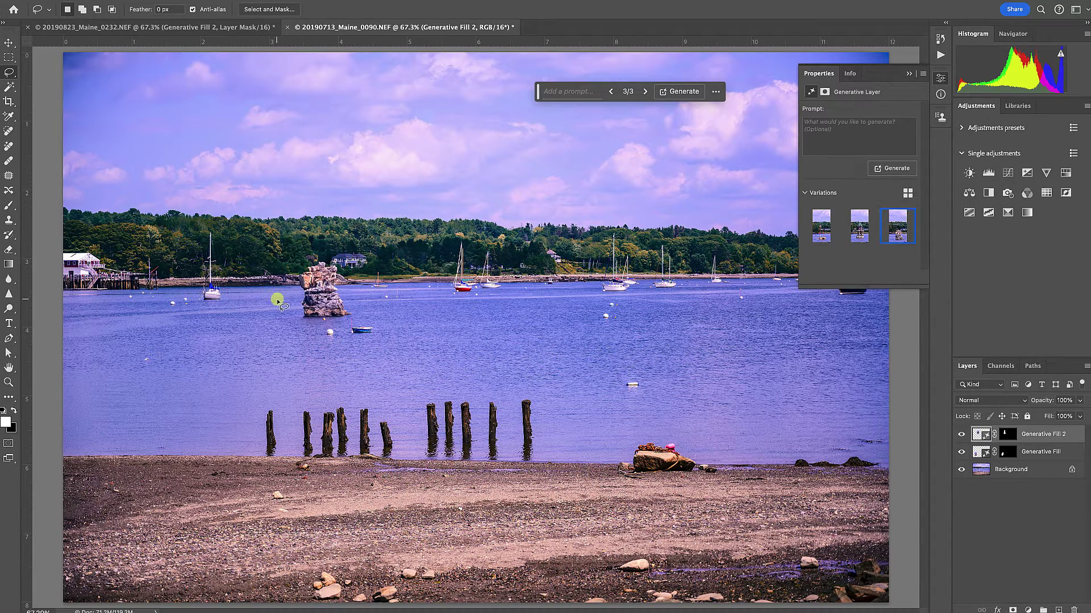
pyautogui.click(295, 312)
pyautogui.moveTo(295, 311)
pyautogui.mouseDown()
pyautogui.moveTo(356, 316)
pyautogui.moveTo(357, 307)
pyautogui.moveTo(344, 264)
pyautogui.moveTo(297, 268)
pyautogui.mouseUp()
pyautogui.click(578, 91)
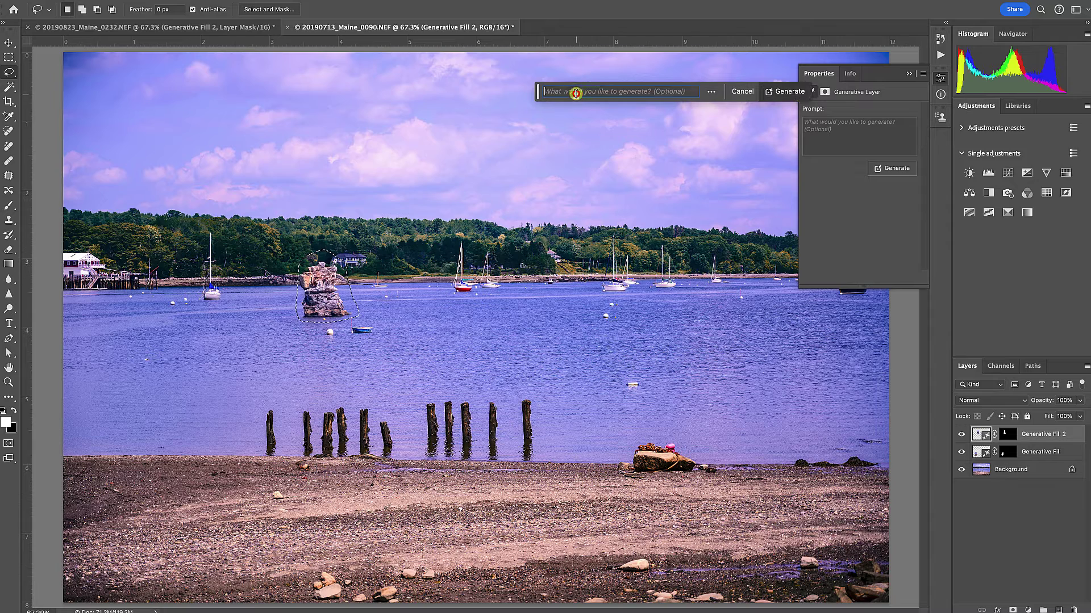
pyautogui.click(798, 92)
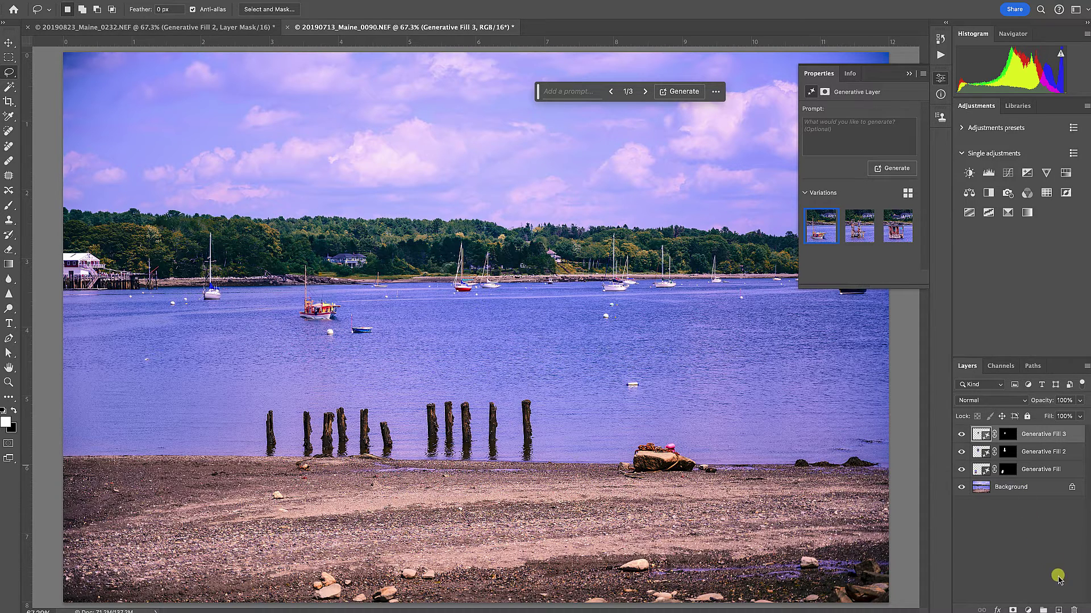
# Add an empty Layer 1 and paint out the small red boat with the Spot Healing Brush.
pyautogui.click(1057, 608)
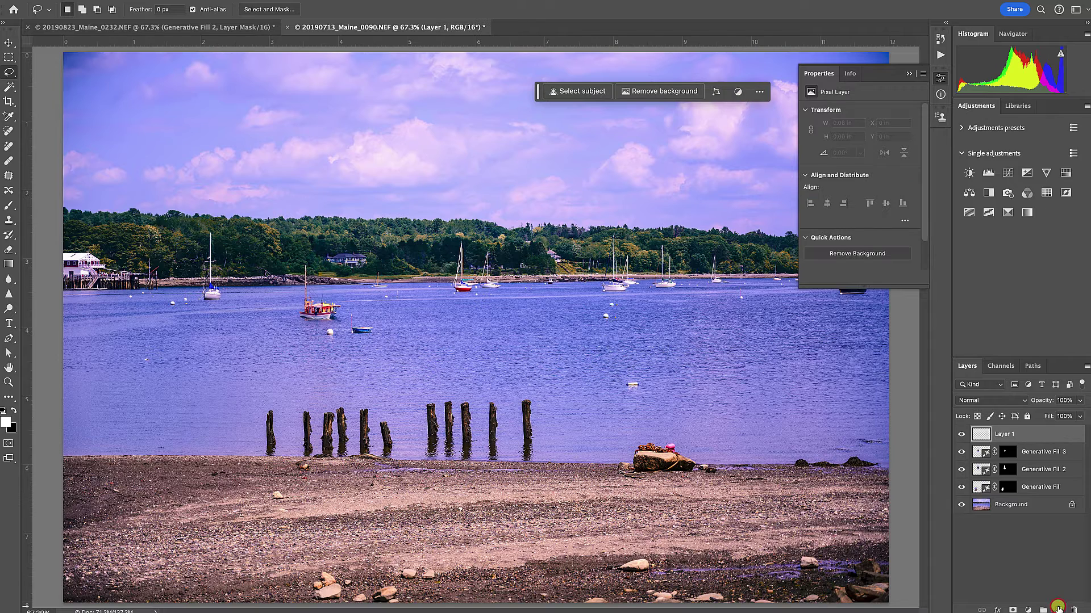
pyautogui.click(8, 132)
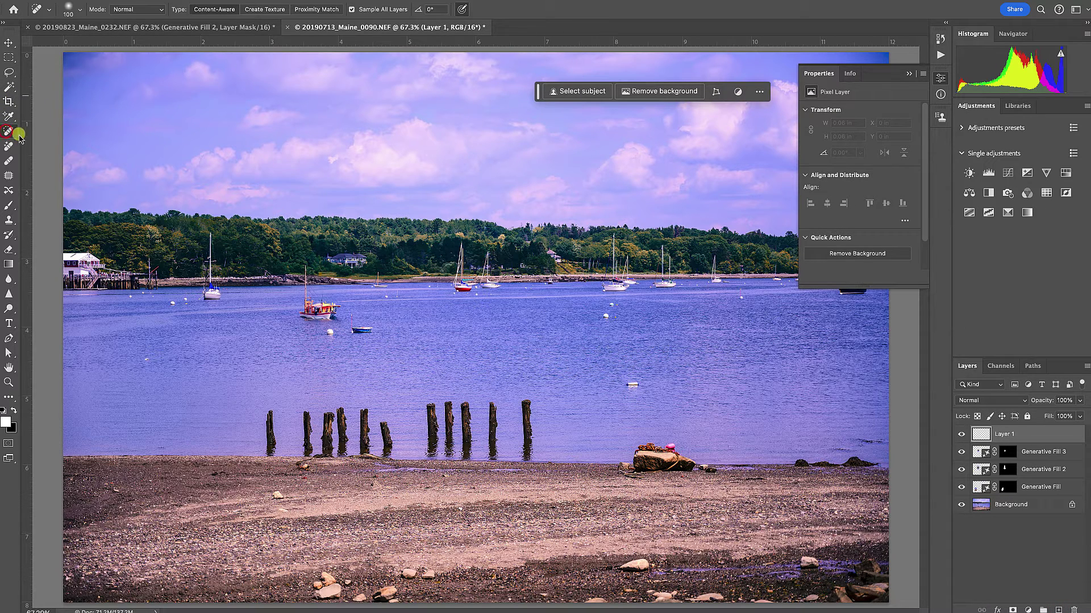
pyautogui.moveTo(306, 269)
pyautogui.mouseDown()
pyautogui.moveTo(308, 309)
pyautogui.moveTo(329, 311)
pyautogui.moveTo(318, 301)
pyautogui.mouseUp()
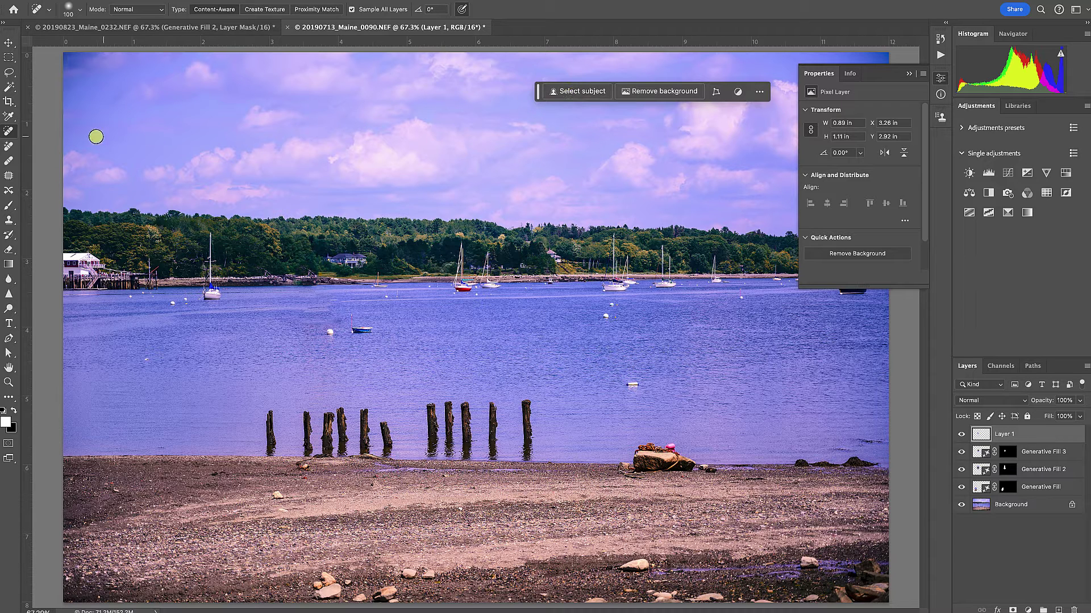
pyautogui.click(11, 135)
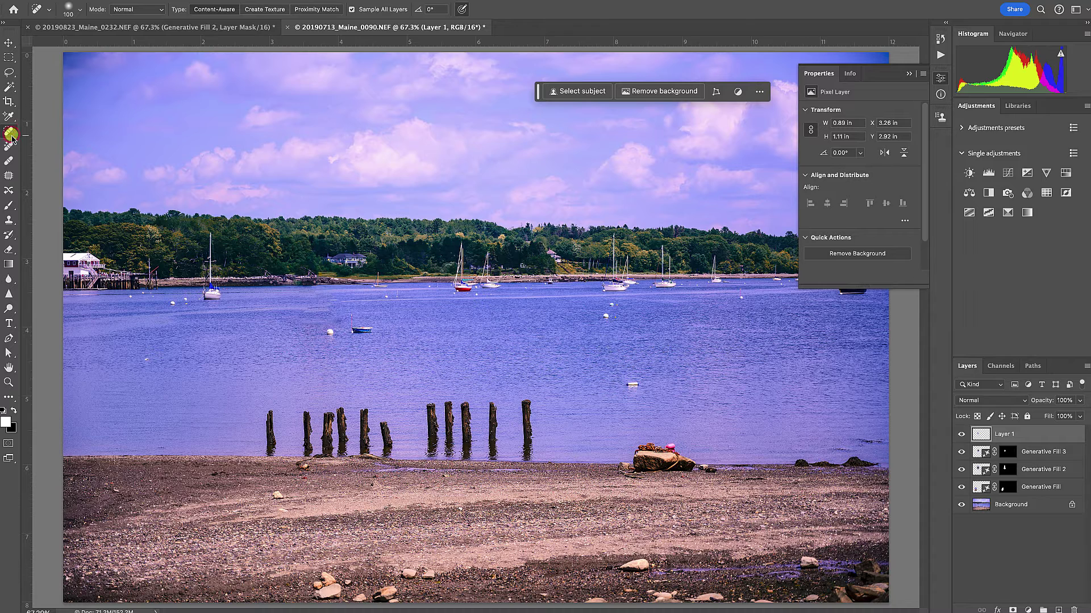